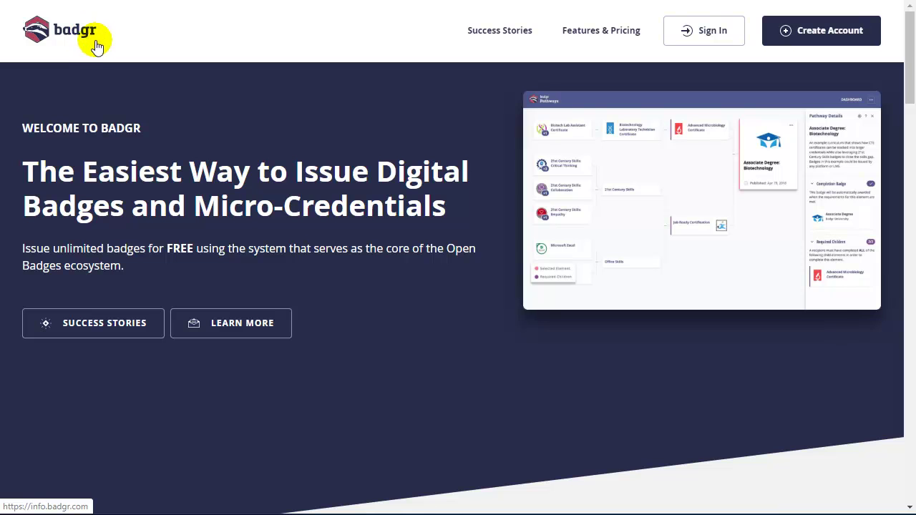
Step: Sign in to Badgr to reach the Issuers page listing Dr. Macon and Valencia College issuers
left_click(836, 35)
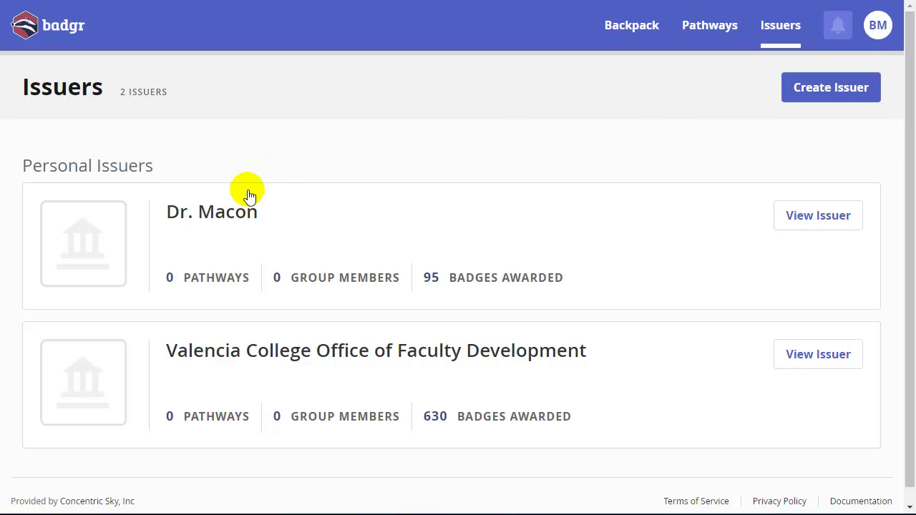
Step: Open the Dr. Macon issuer and check its Pathways, then its Groups showing the testing group
left_click(215, 214)
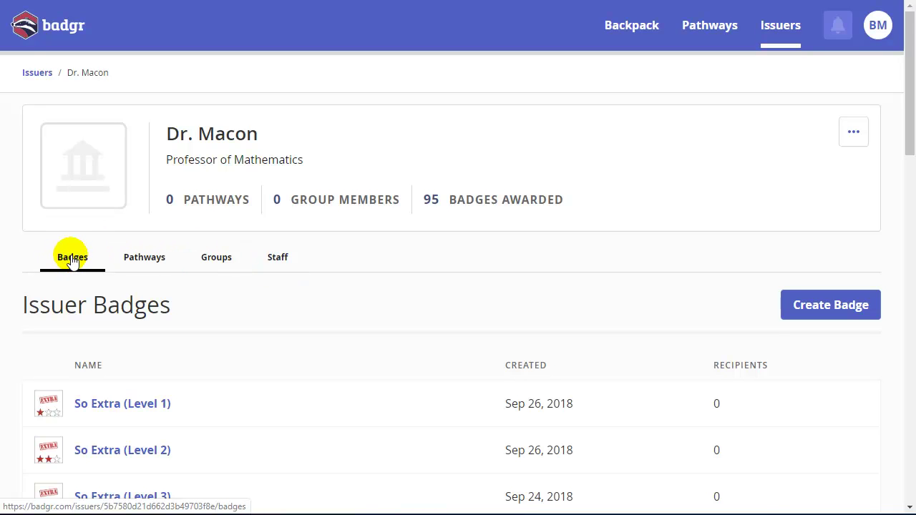
left_click(148, 262)
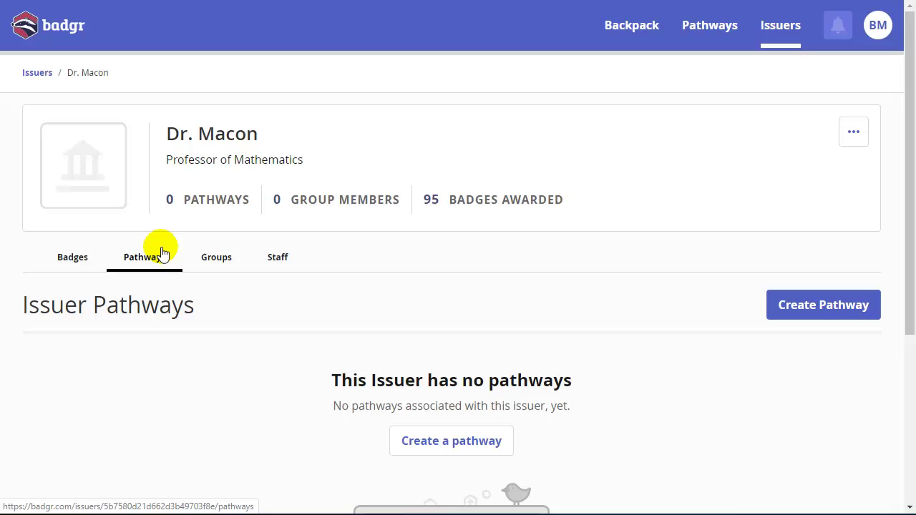
left_click(217, 259)
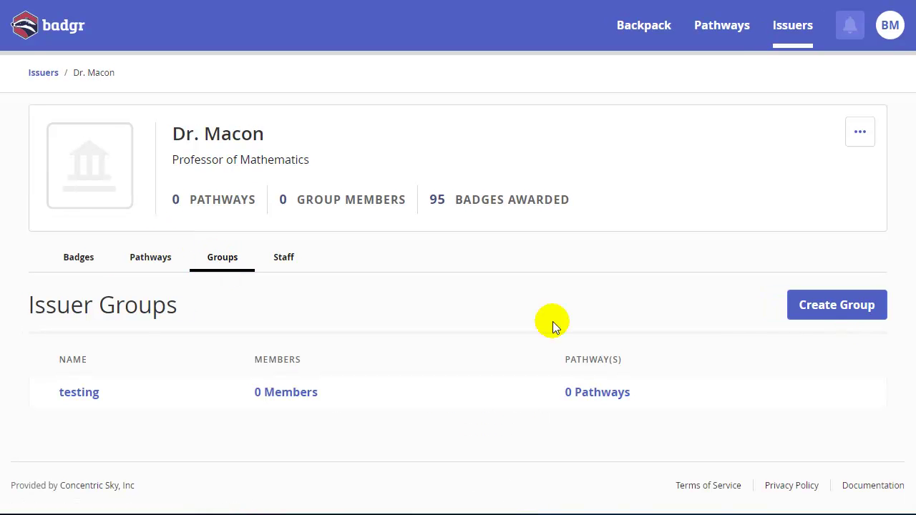
Step: Inspect the testing group, then return to Dr. Macon's issuer page and view its Staff list
left_click(93, 391)
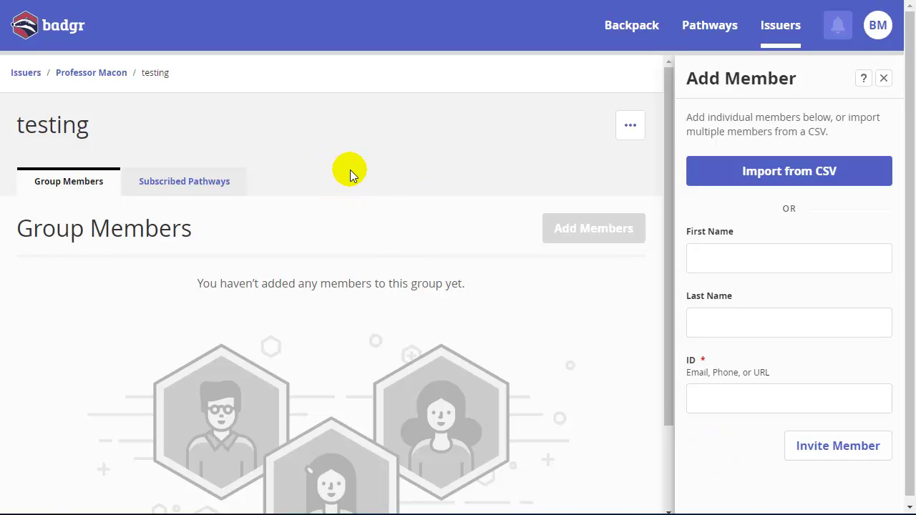
left_click(72, 74)
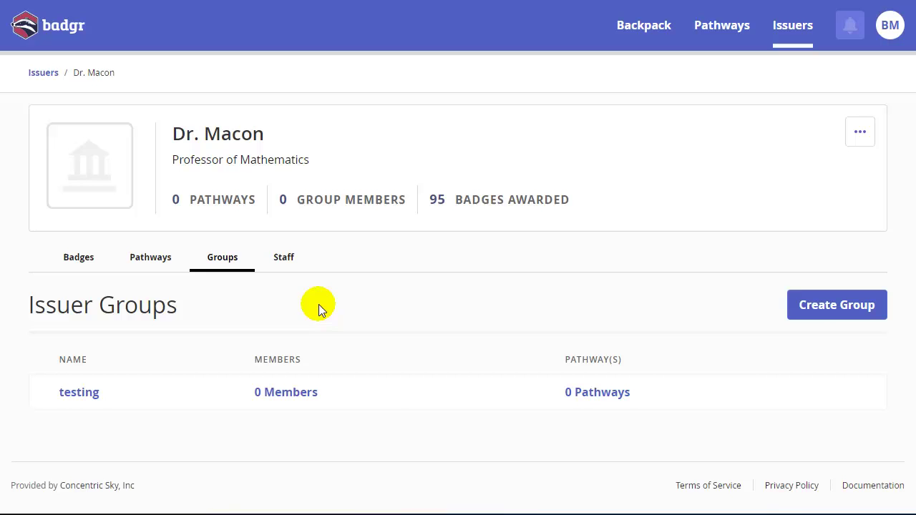
left_click(285, 259)
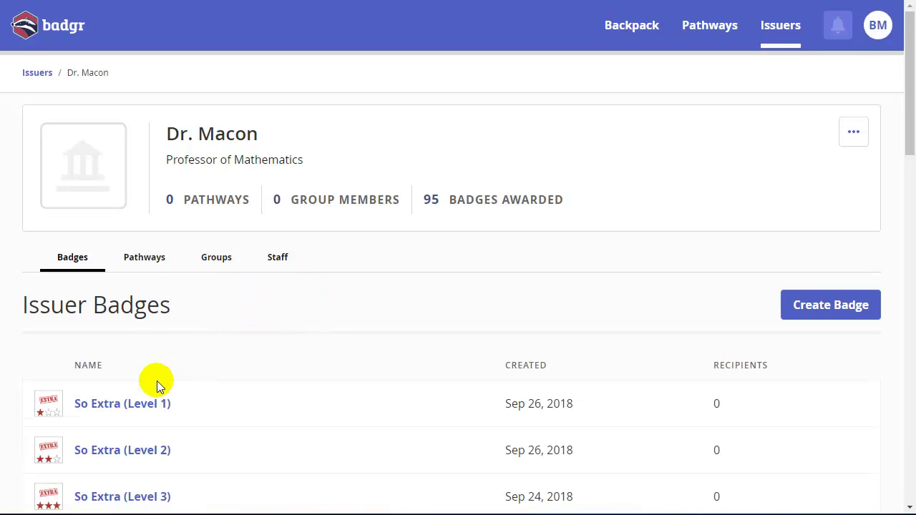
Step: Glance at the So Extra (Level 1) badge details, then start a new badge for Dr. Macon
left_click(106, 405)
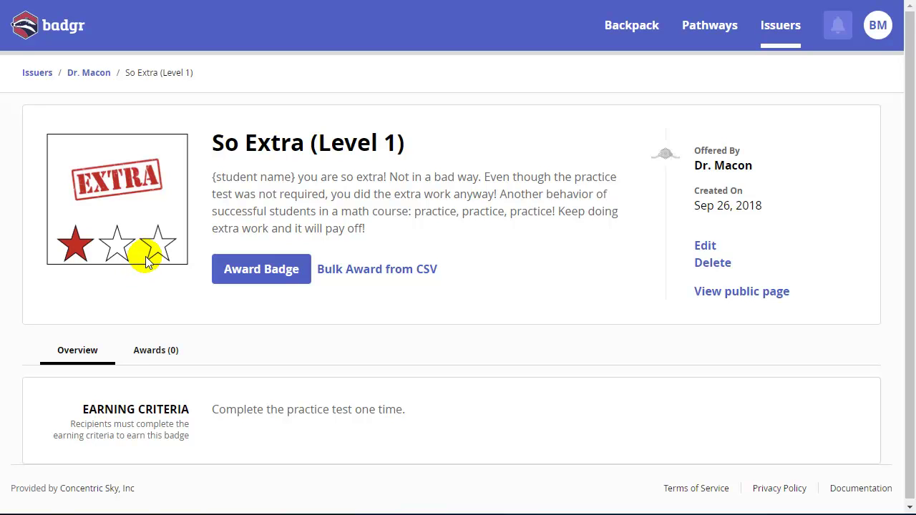
left_click(92, 73)
left_click(852, 299)
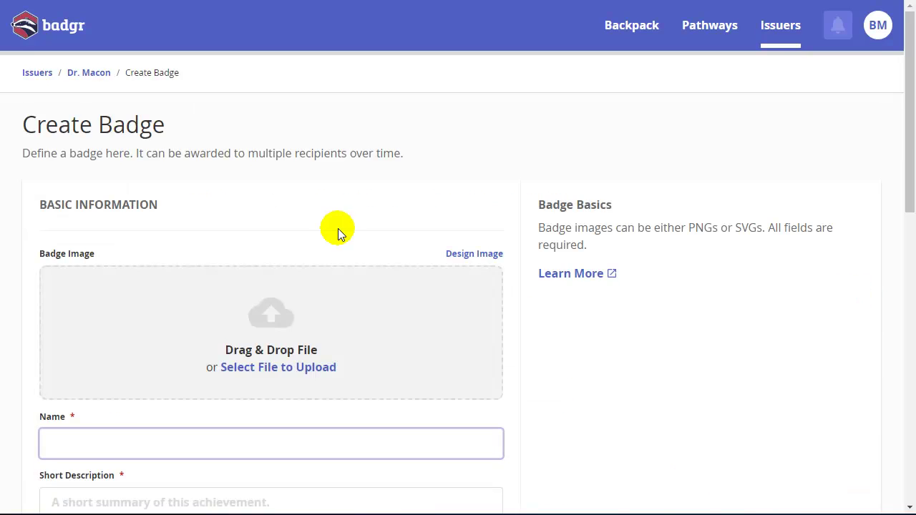
scroll(338, 228, "down", 1)
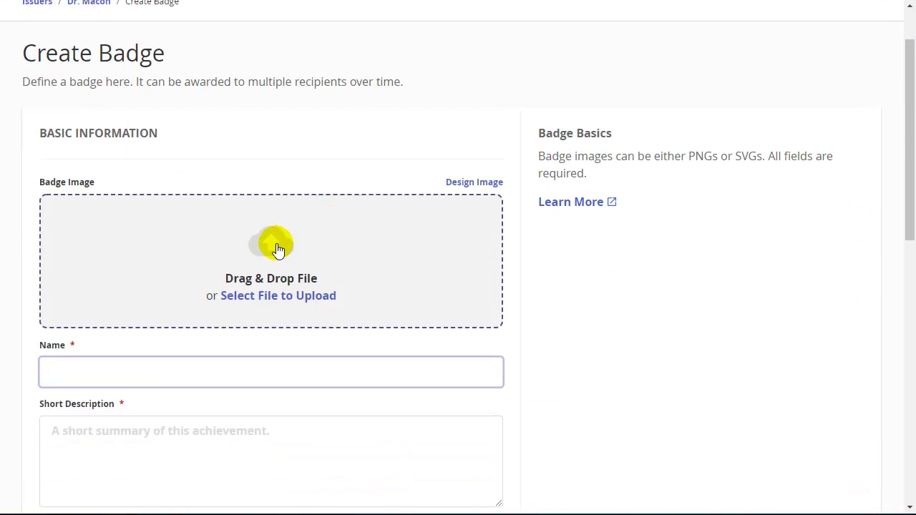
Step: Switch to designing the badge image and choose the square 8 icon
left_click(462, 185)
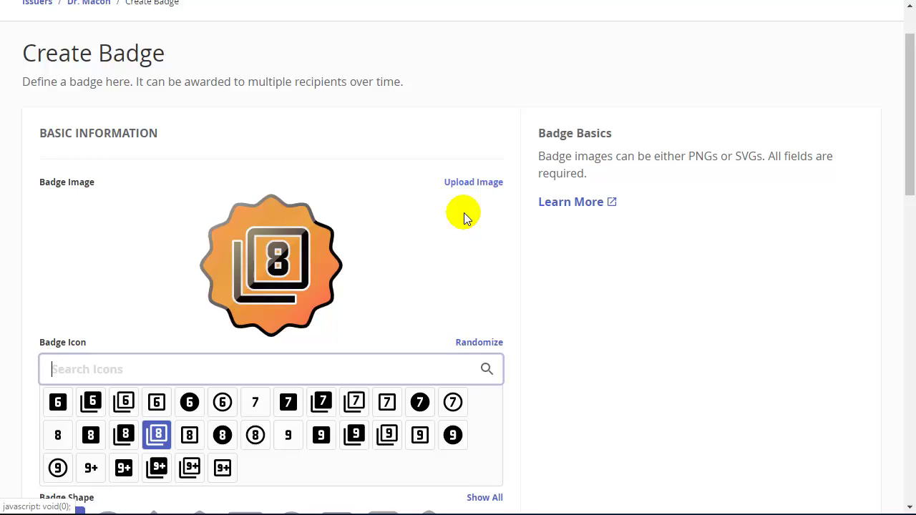
scroll(463, 258, "down", 1)
scroll(462, 286, "down", 1)
left_click(354, 368)
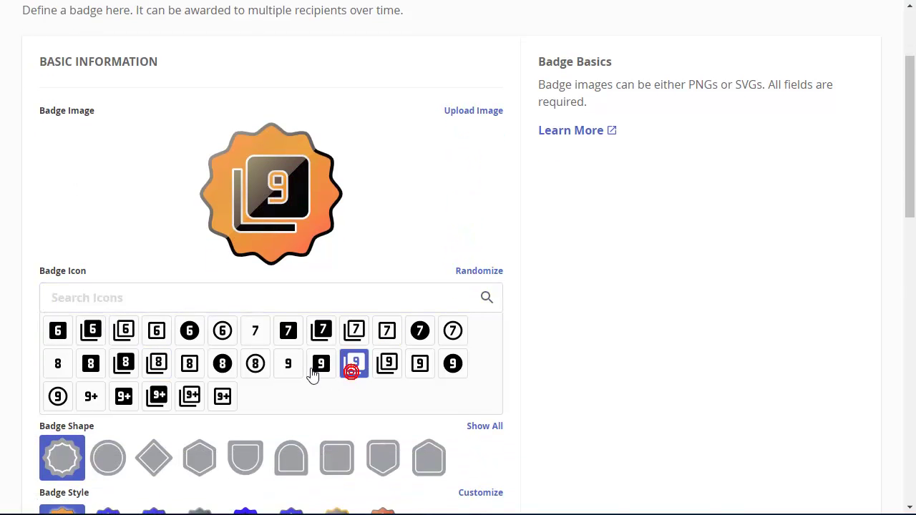
left_click(191, 371)
scroll(184, 390, "down", 1)
Step: Give the badge image an arch shape with the dark blue and black style
left_click(198, 385)
left_click(293, 387)
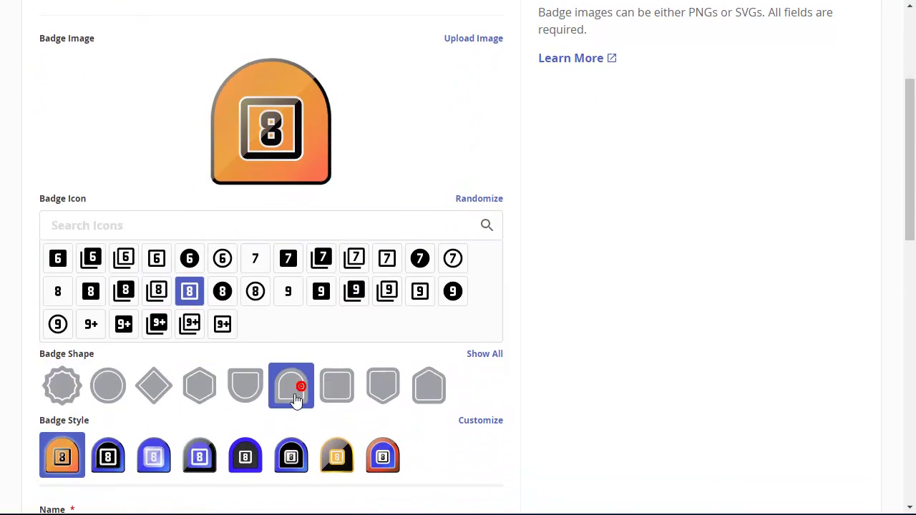
scroll(299, 372, "down", 3)
left_click(294, 320)
scroll(196, 235, "down", 3)
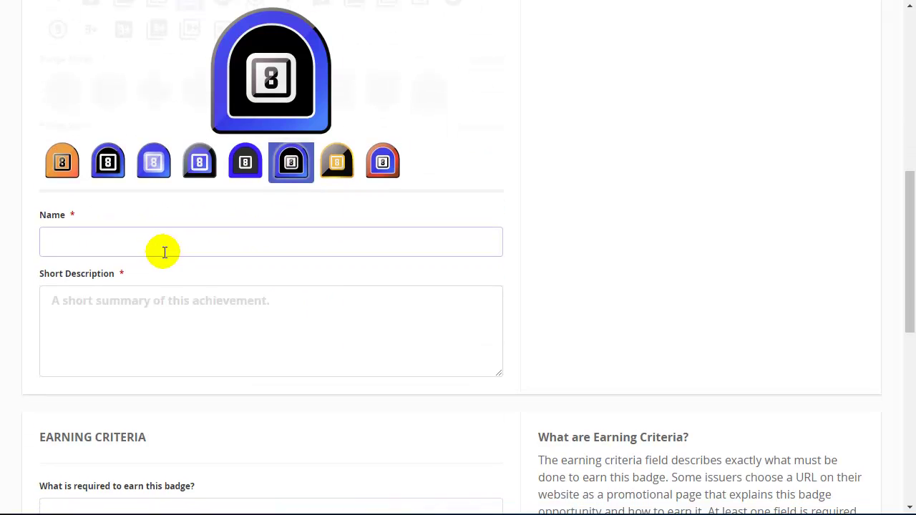
scroll(162, 243, "down", 2)
scroll(159, 235, "down", 3)
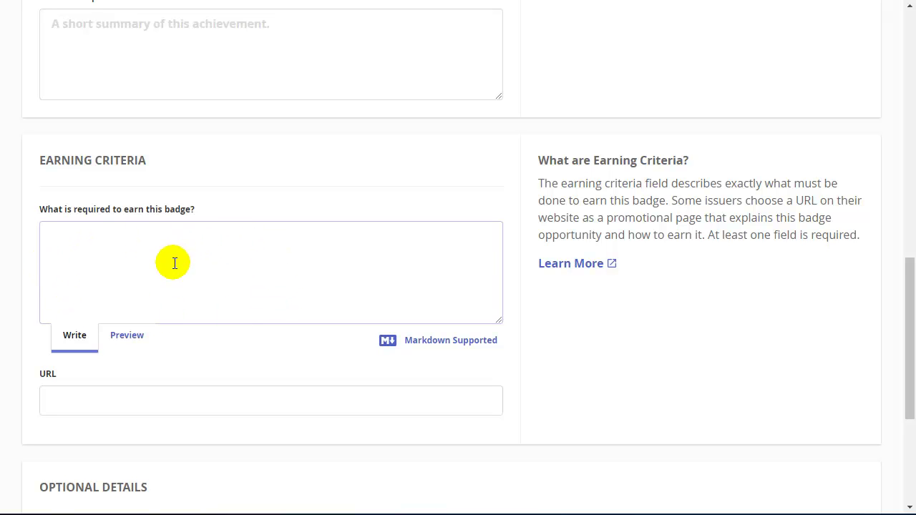
scroll(178, 261, "up", 6)
scroll(181, 273, "up", 3)
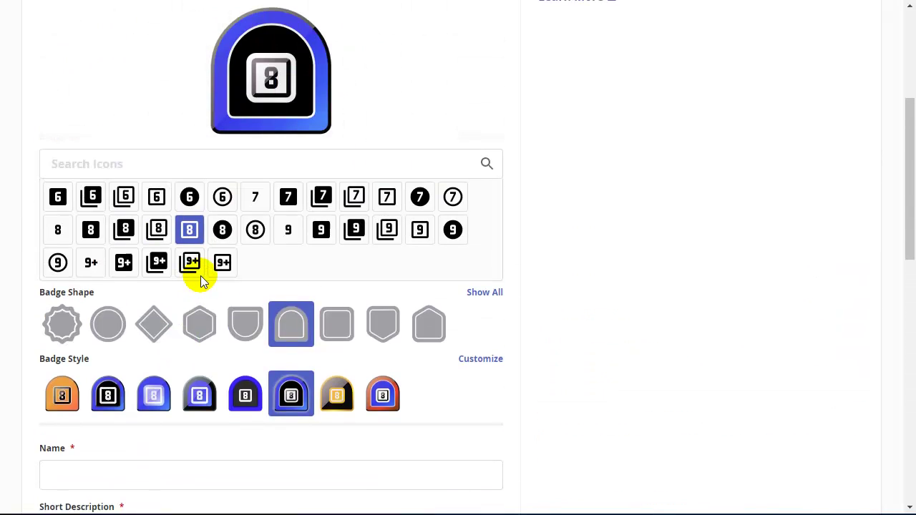
Step: Abandon the unfinished badge, open So Extra (Level 1) and start awarding it
key("alt+Left")
left_click(159, 332)
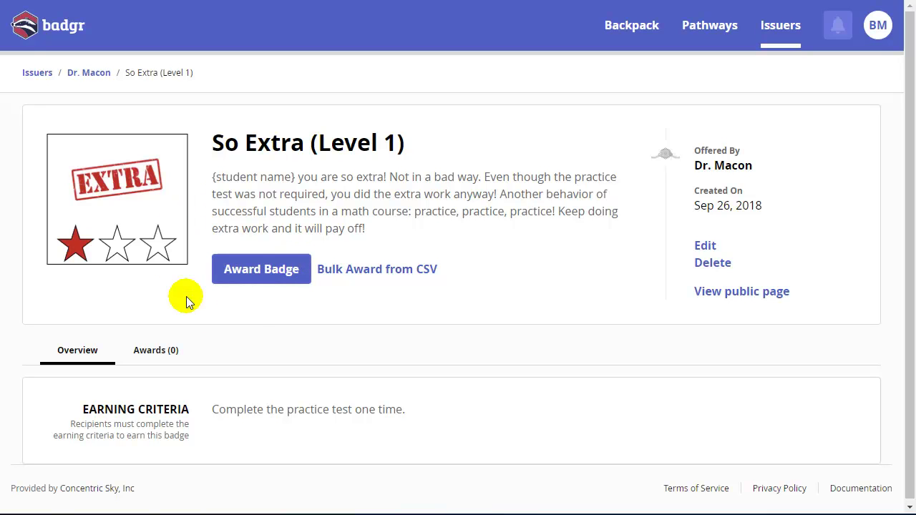
left_click(257, 276)
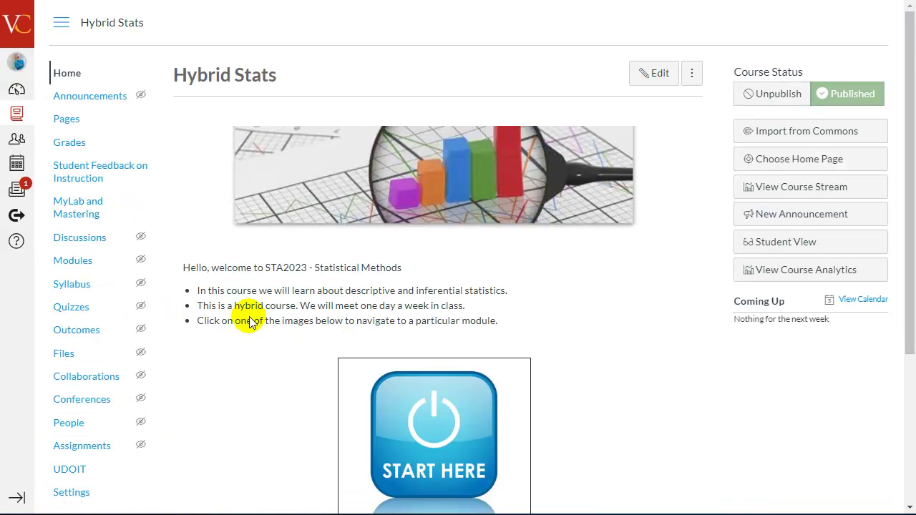
Step: Open the Hybrid Stats course settings and show its Apps list
scroll(85, 309, "down", 1)
scroll(86, 313, "down", 2)
left_click(107, 284)
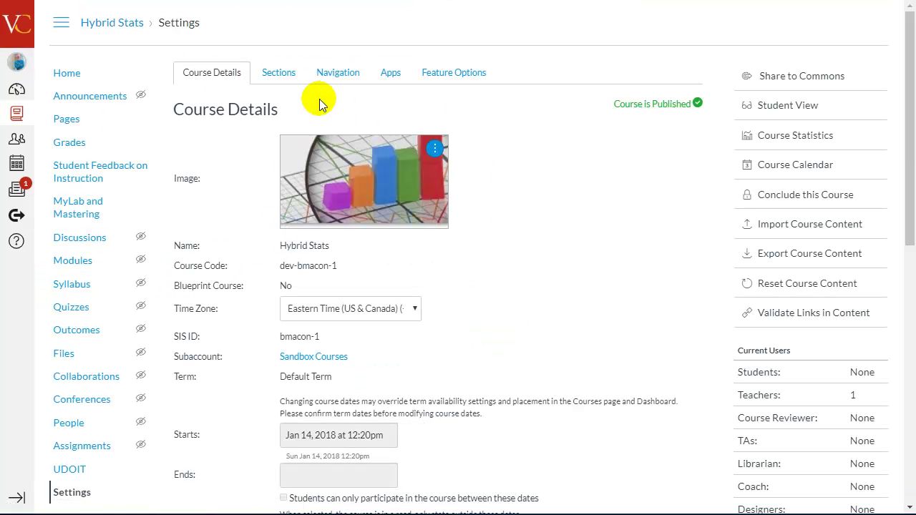
left_click(389, 74)
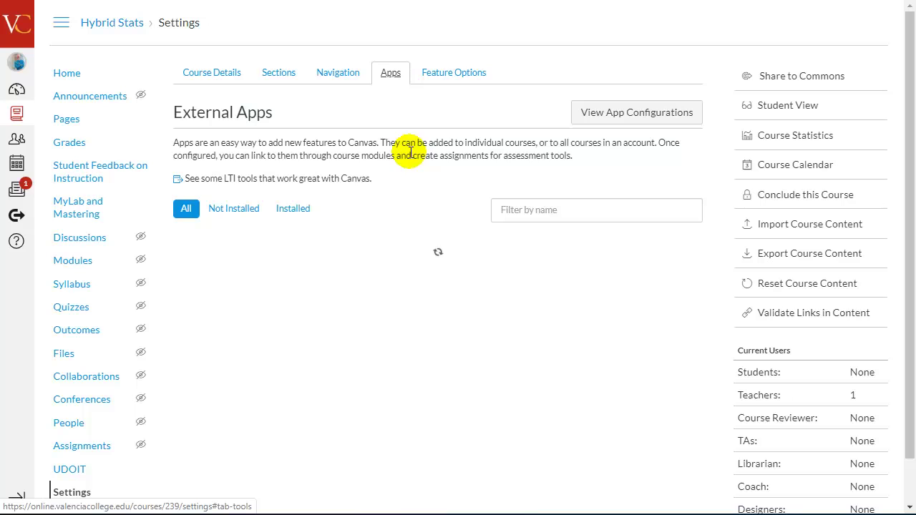
Step: Filter apps for 'badgr', open the Badgr US app and begin adding it to the course
left_click(530, 209)
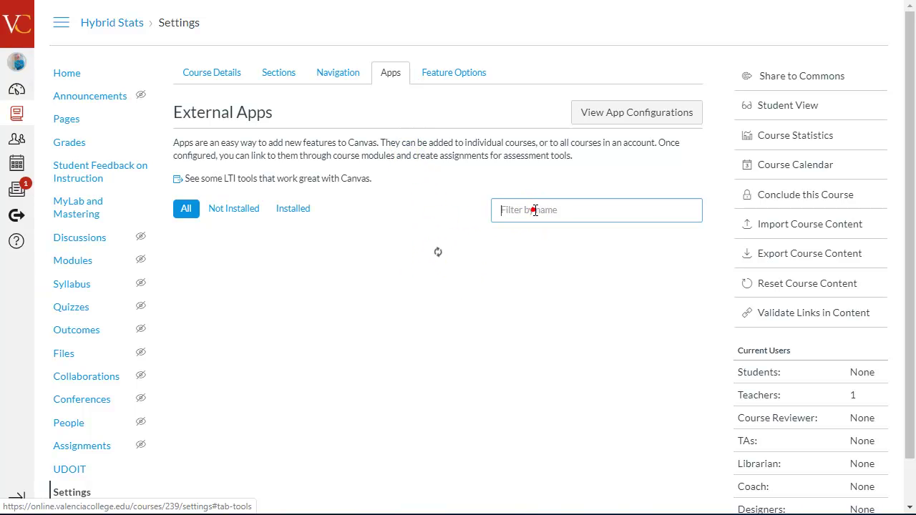
type("badgr")
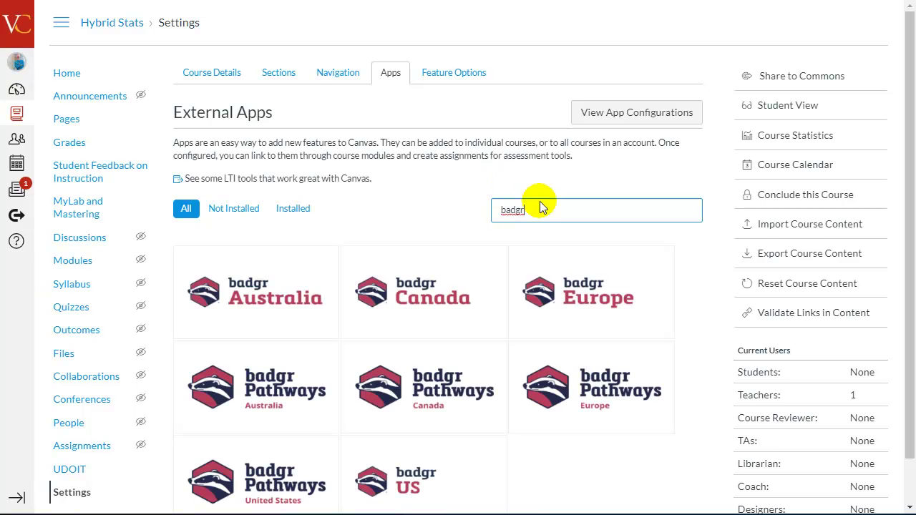
left_click(405, 483)
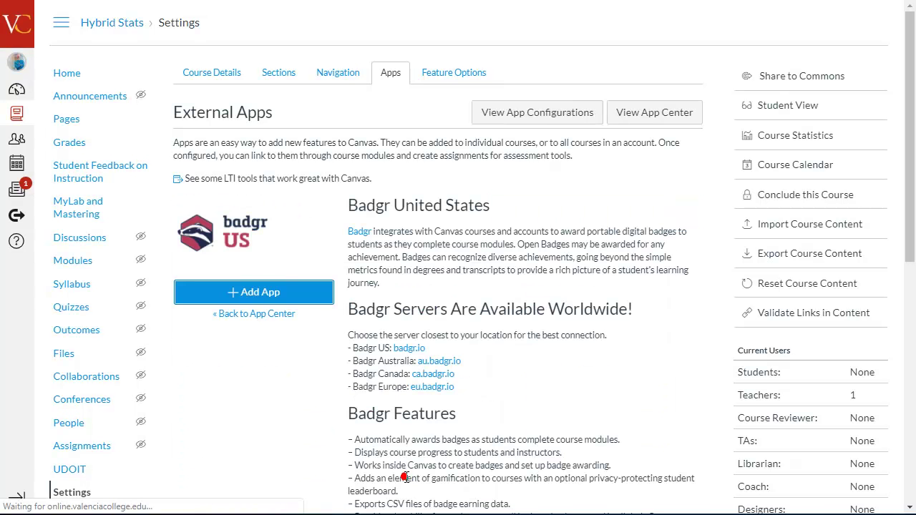
scroll(351, 346, "down", 6)
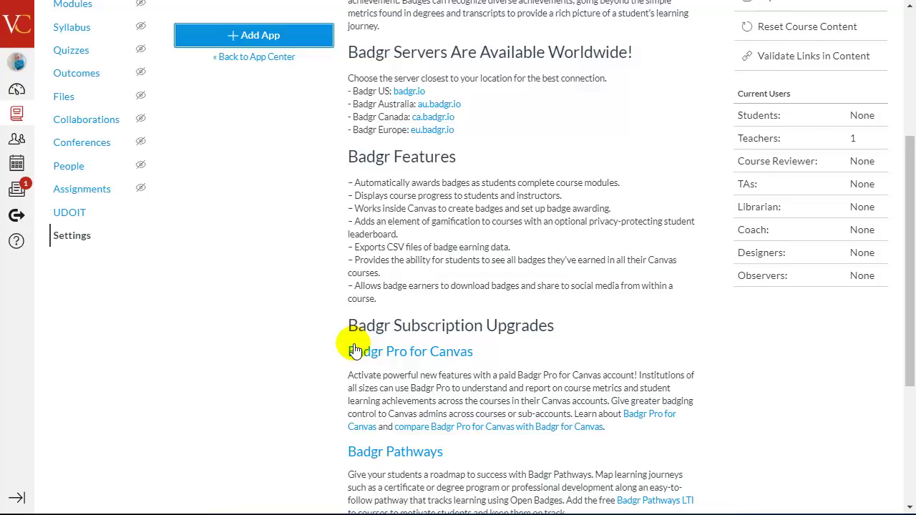
scroll(356, 344, "down", 2)
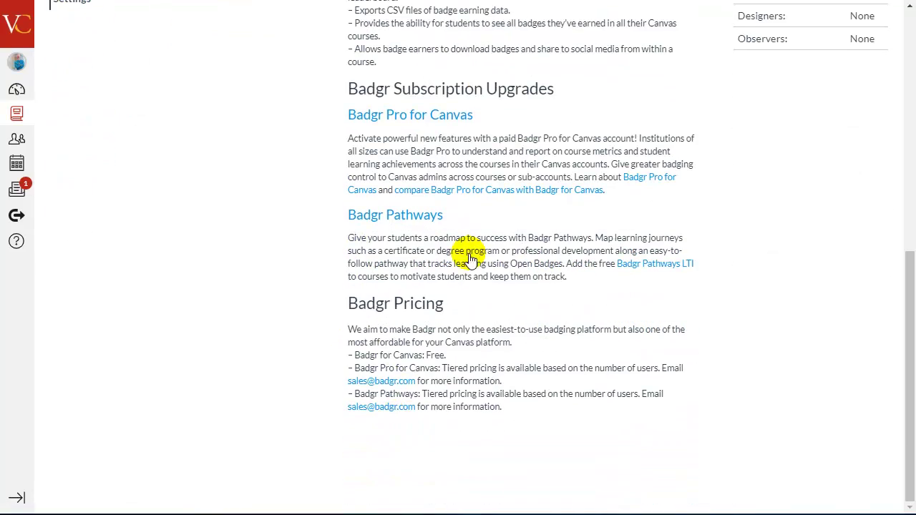
scroll(463, 149, "up", 1)
scroll(459, 172, "up", 6)
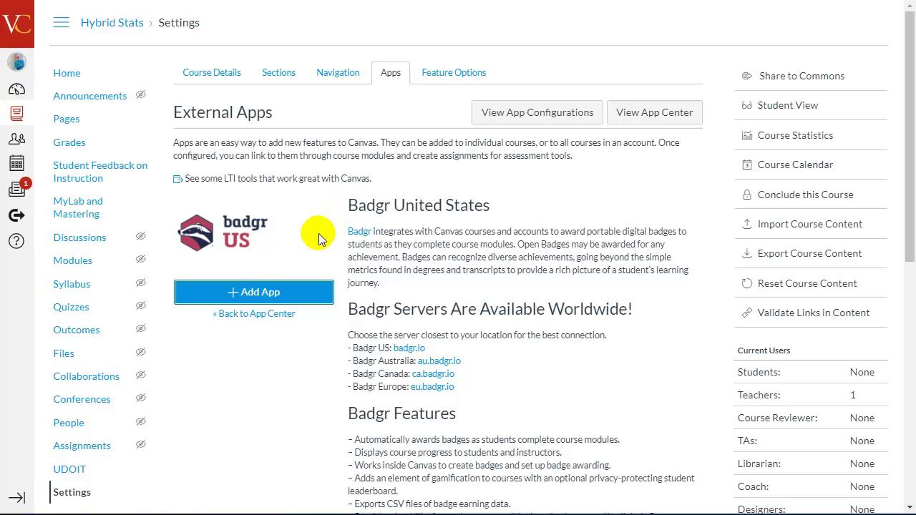
left_click(257, 292)
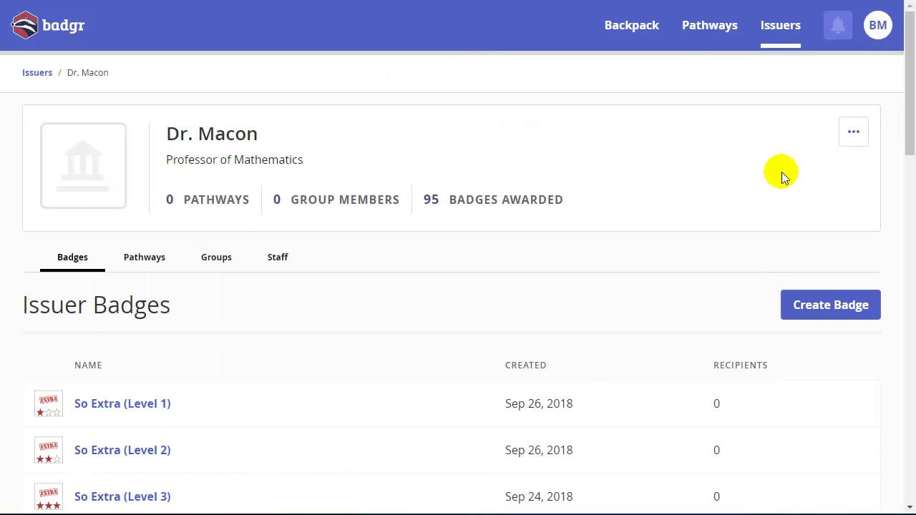
Step: Open App Integrations > Canvas LTI and review its key, secret, config URL and setup instructions
left_click(877, 27)
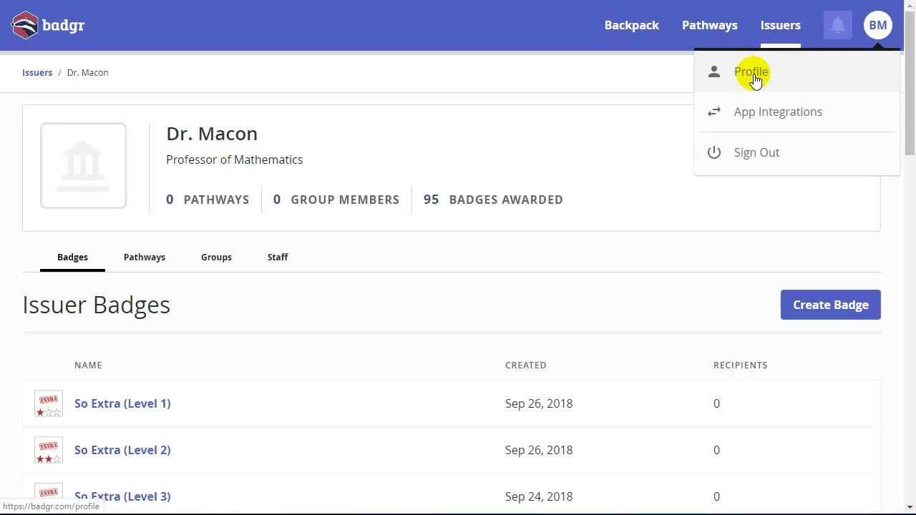
left_click(748, 114)
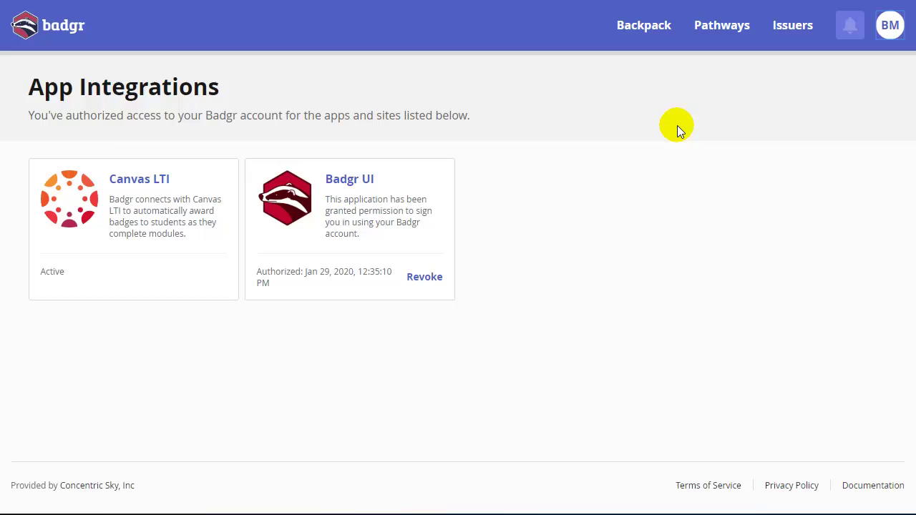
left_click(134, 180)
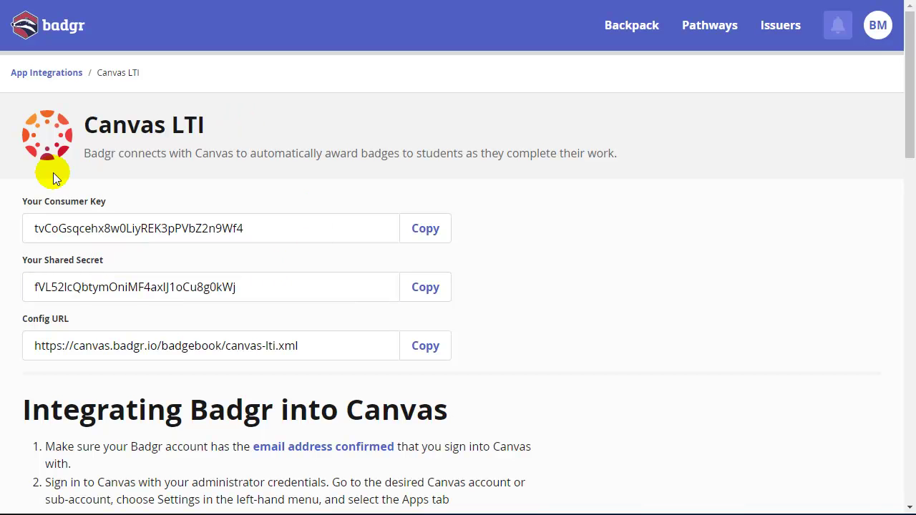
scroll(53, 175, "down", 2)
scroll(53, 173, "down", 10)
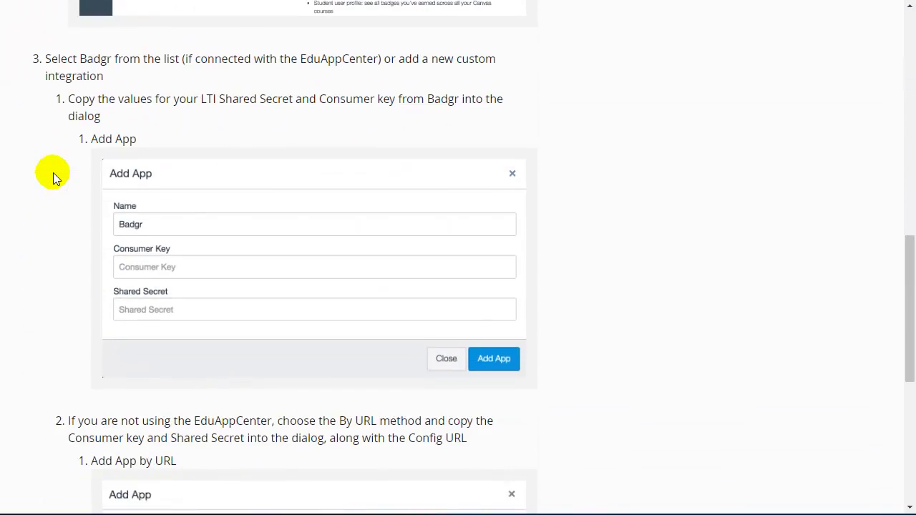
scroll(53, 173, "down", 3)
scroll(56, 173, "up", 15)
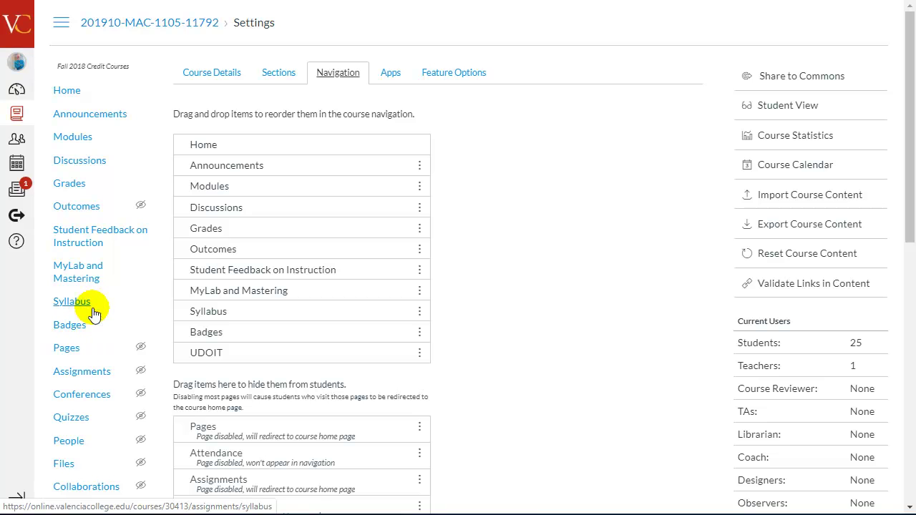
Step: Move Chat into the visible course navigation below Syllabus and save the navigation order
scroll(93, 306, "down", 2)
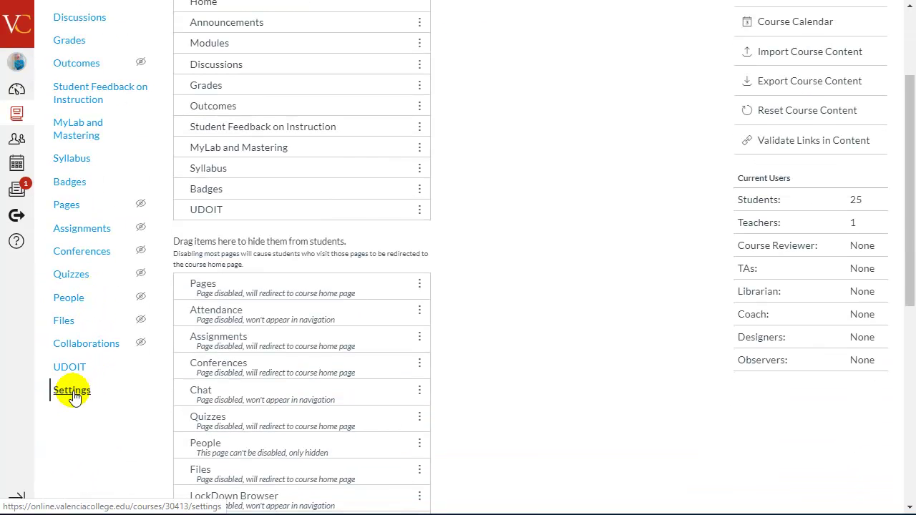
scroll(205, 213, "up", 2)
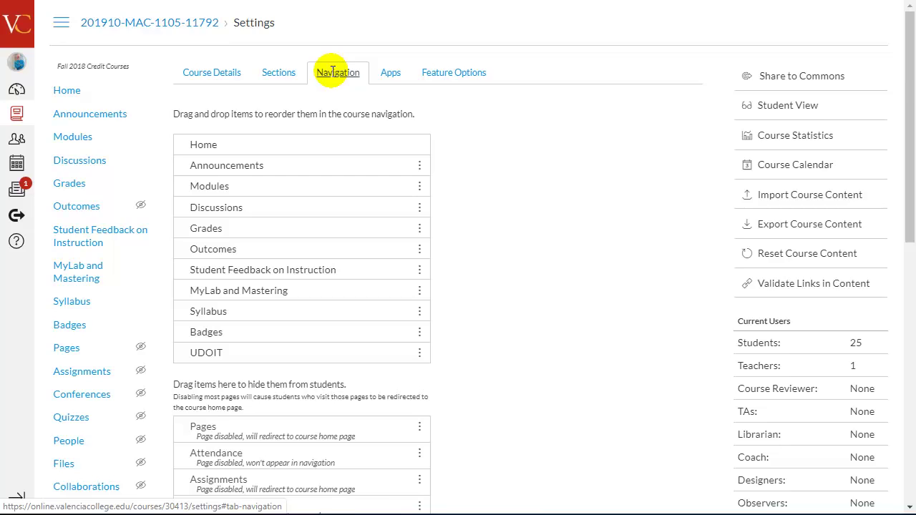
scroll(256, 229, "down", 3)
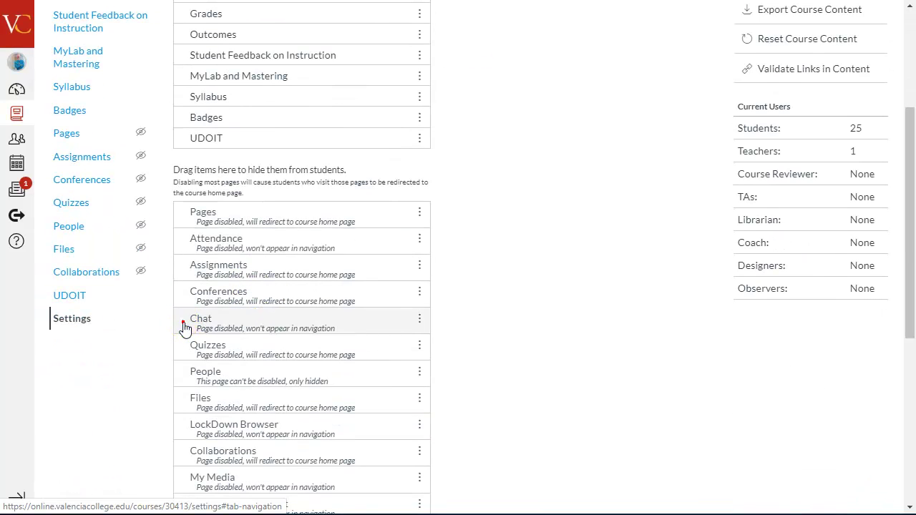
left_click_drag(179, 322, 188, 107)
scroll(188, 107, "down", 5)
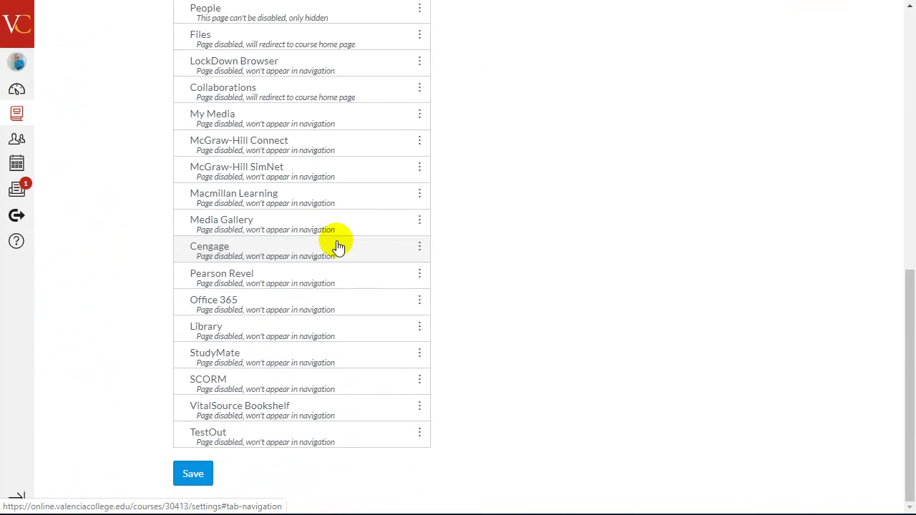
left_click(199, 469)
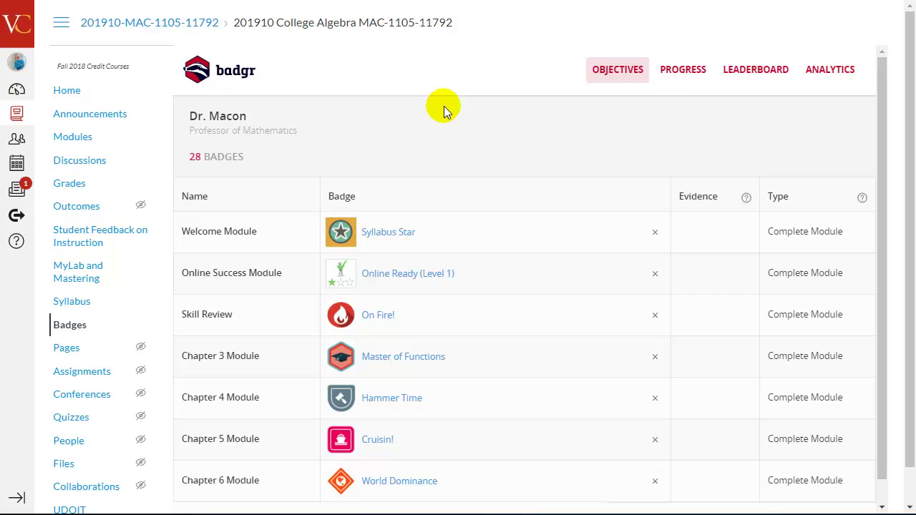
Step: Open Syllabus Star, select its description, view it in Badgr, then close its details in Canvas
left_click(379, 234)
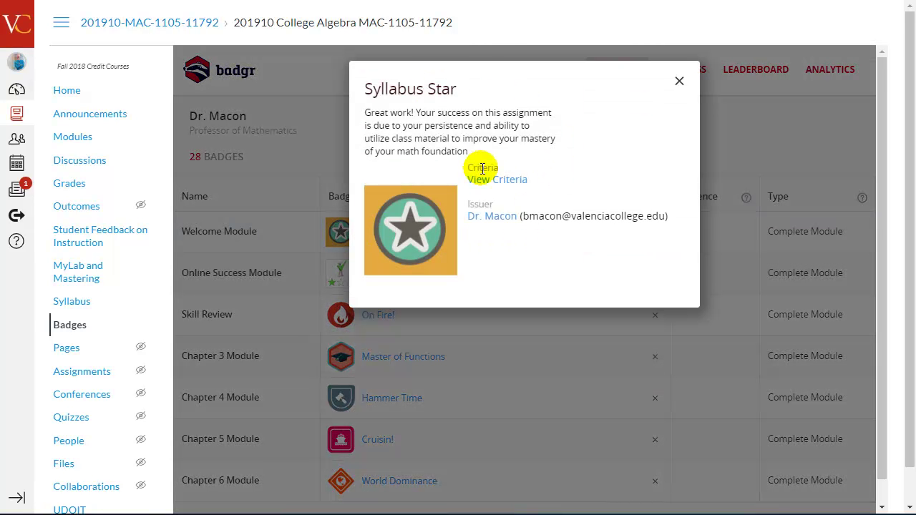
left_click_drag(366, 115, 467, 151)
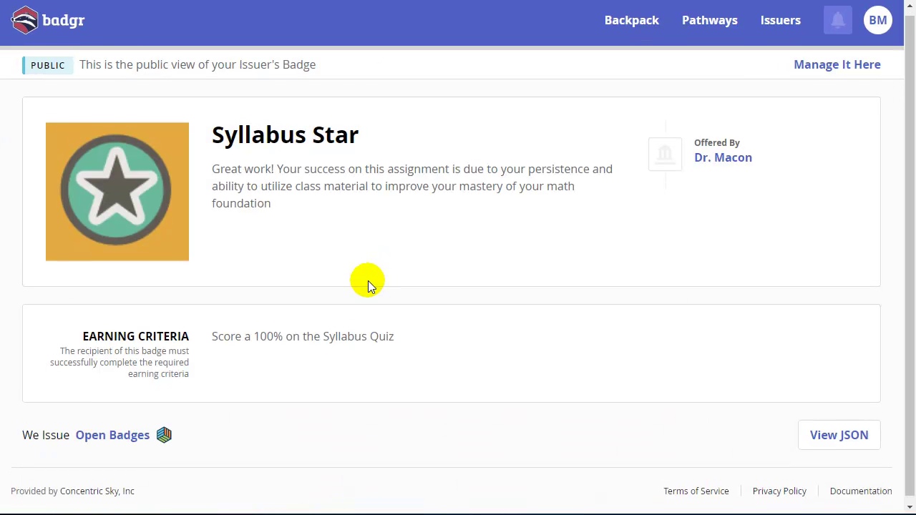
left_click(814, 75)
key("ctrl+w")
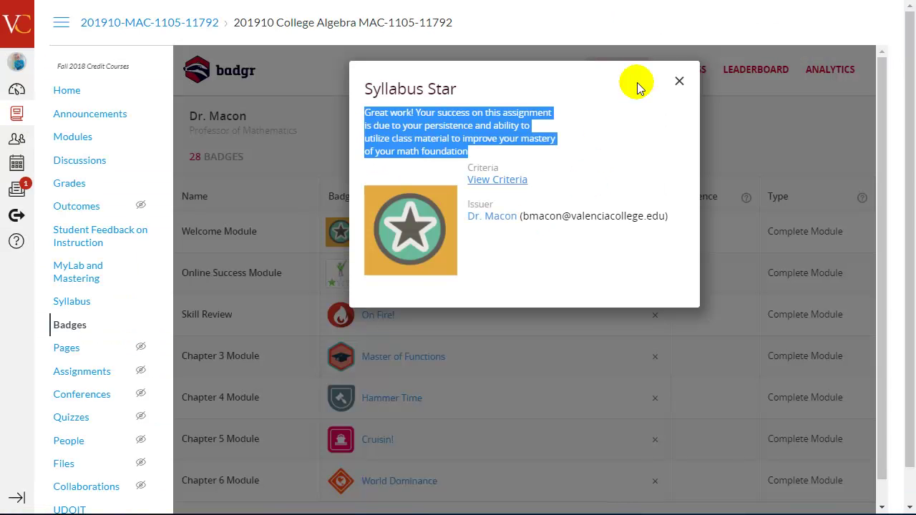
left_click(677, 79)
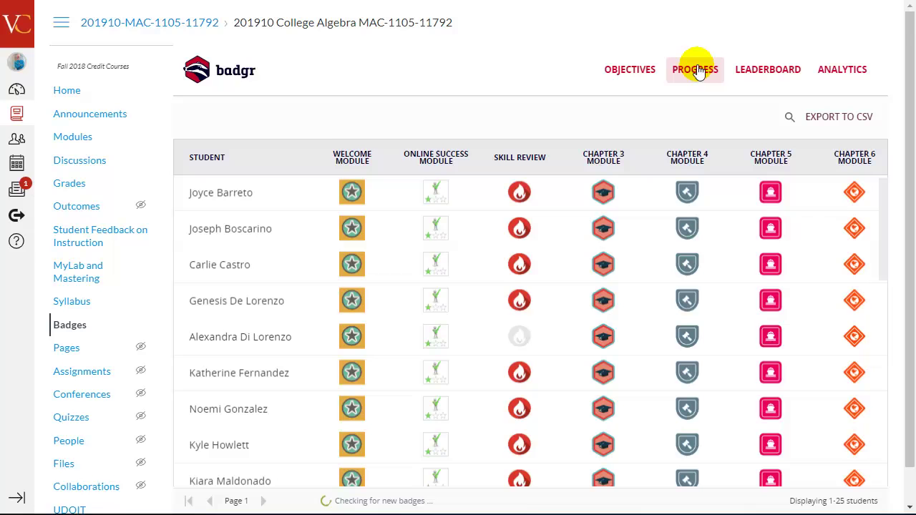
Step: Scroll through the student progress grid, then view the Leaderboard and Analytics pages
scroll(544, 158, "down", 3)
scroll(603, 322, "down", 2)
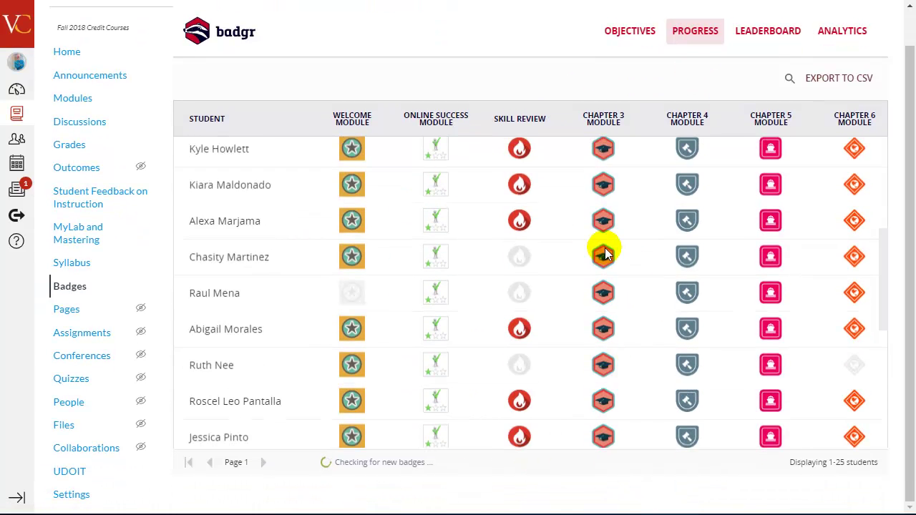
scroll(544, 301, "down", 3)
scroll(612, 258, "up", 6)
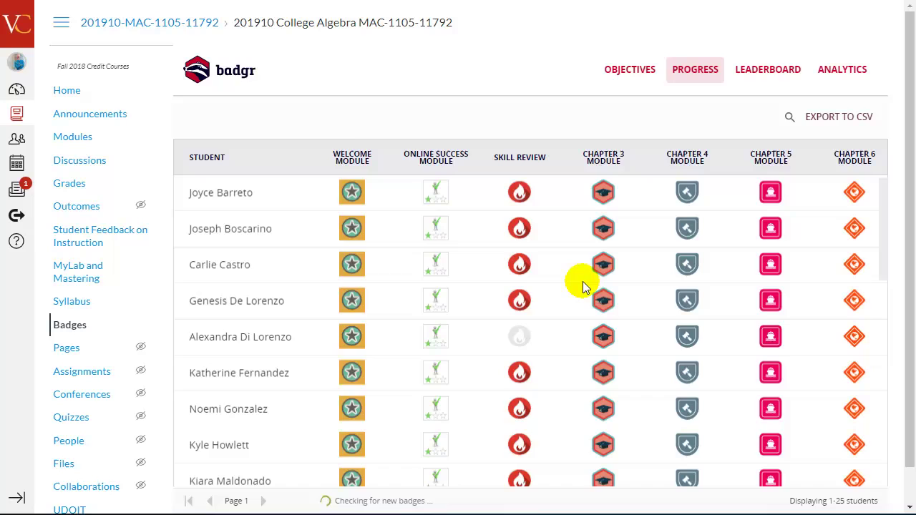
left_click(759, 69)
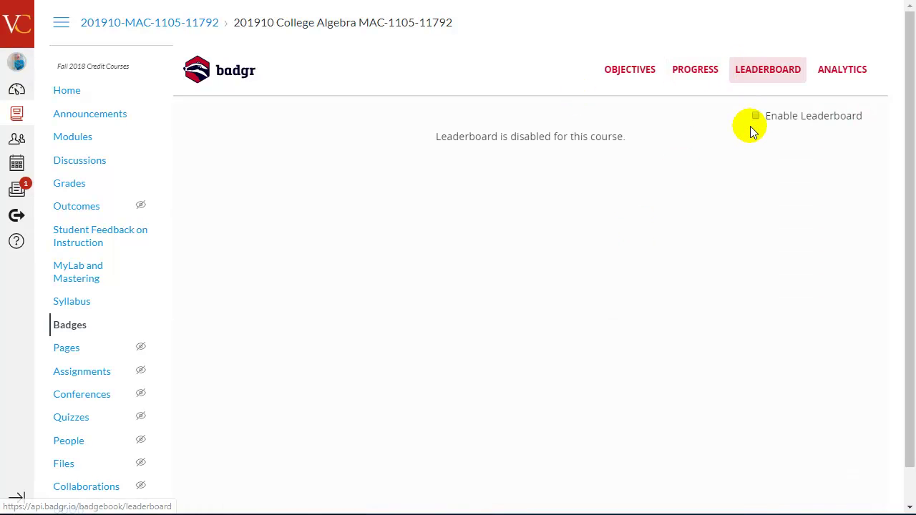
left_click(834, 71)
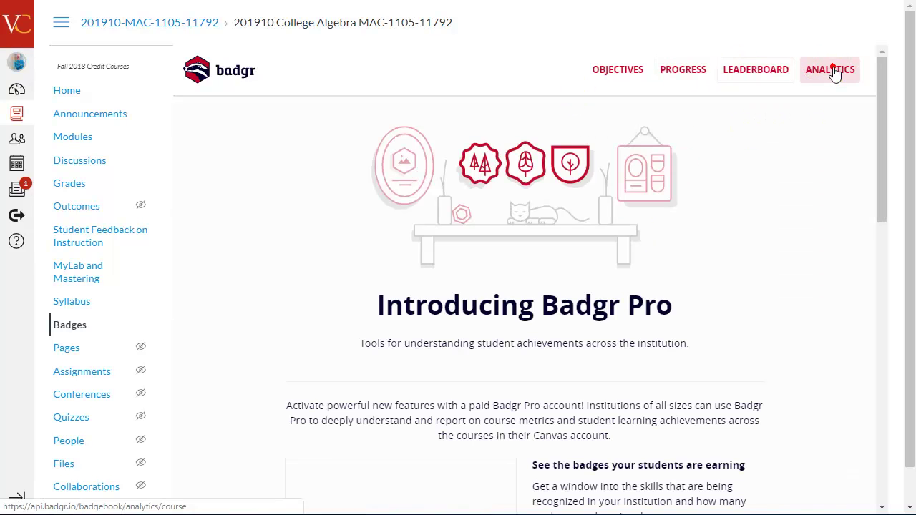
Step: Confirm in Edit Module Settings that the Welcome Module requires a Syllabus Quiz score of at least 10
left_click(607, 74)
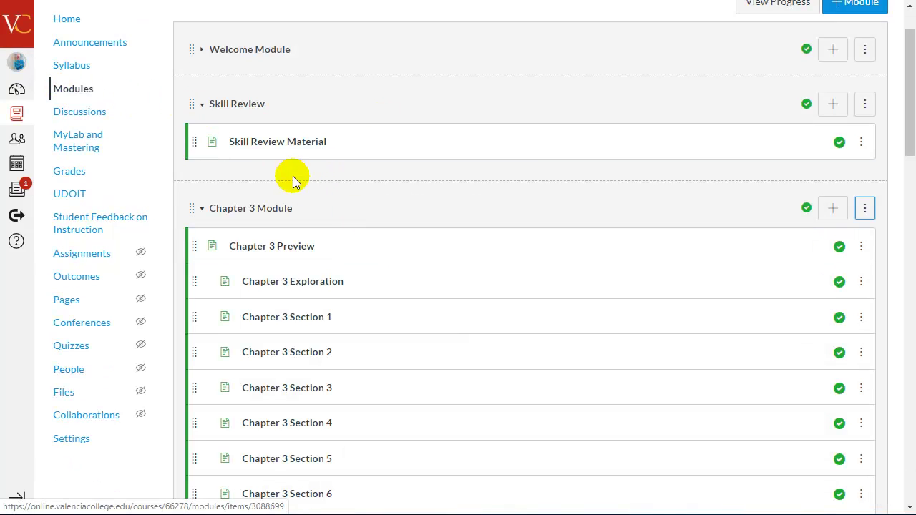
left_click(863, 209)
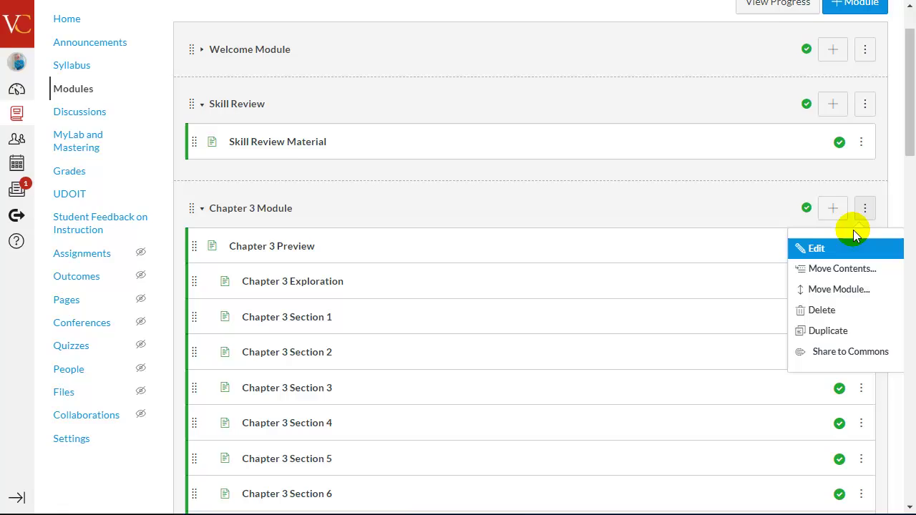
left_click(814, 249)
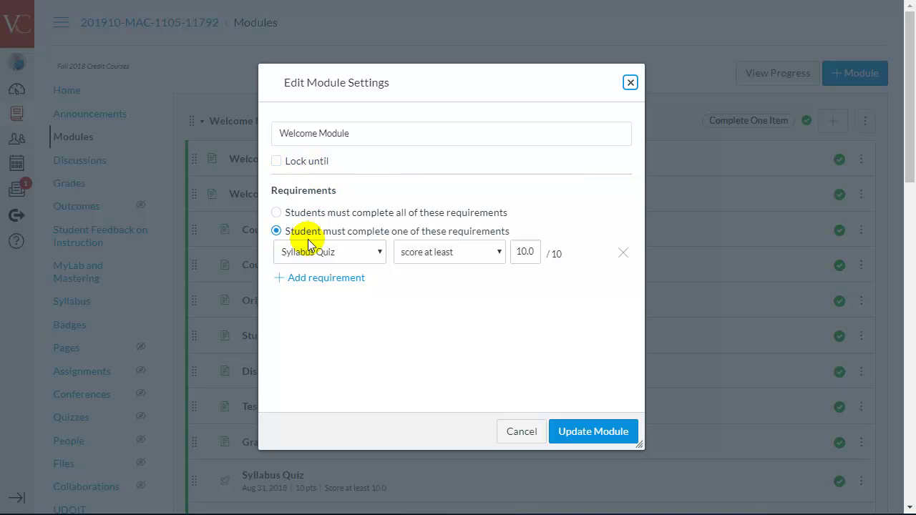
left_click(378, 253)
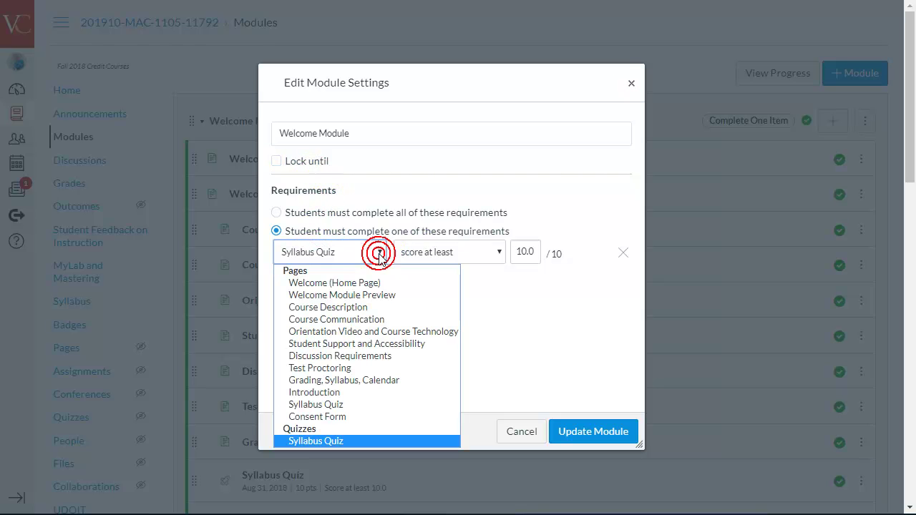
left_click(379, 254)
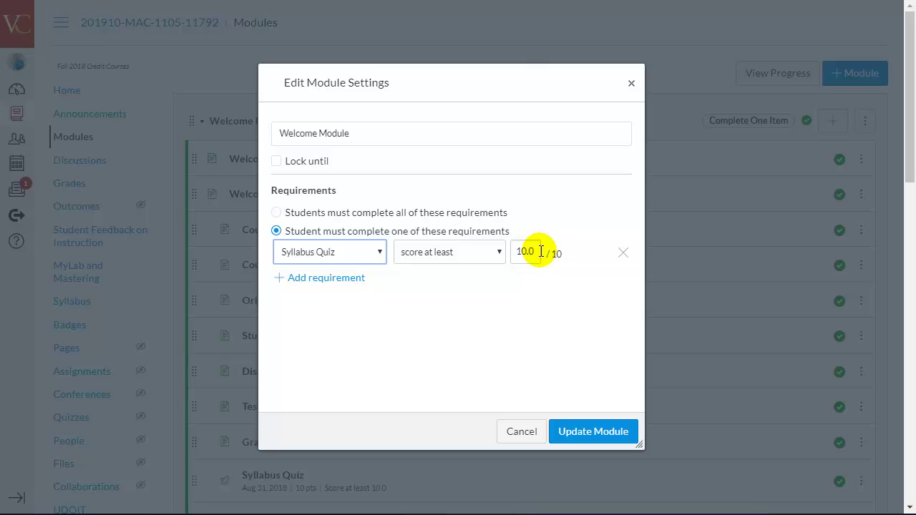
left_click(380, 253)
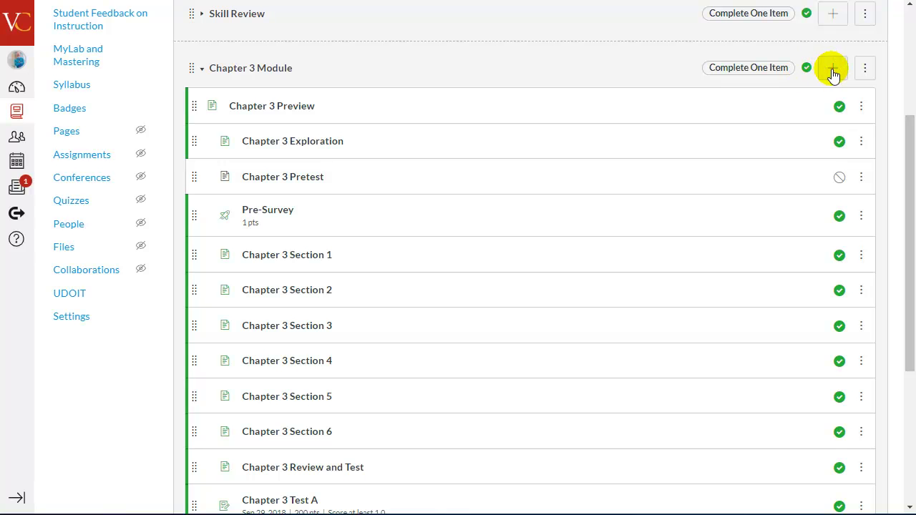
Step: Make the Chapter 3 Module require viewing Chapter 3 Section 2, and add a second requirement
left_click(864, 68)
left_click(816, 107)
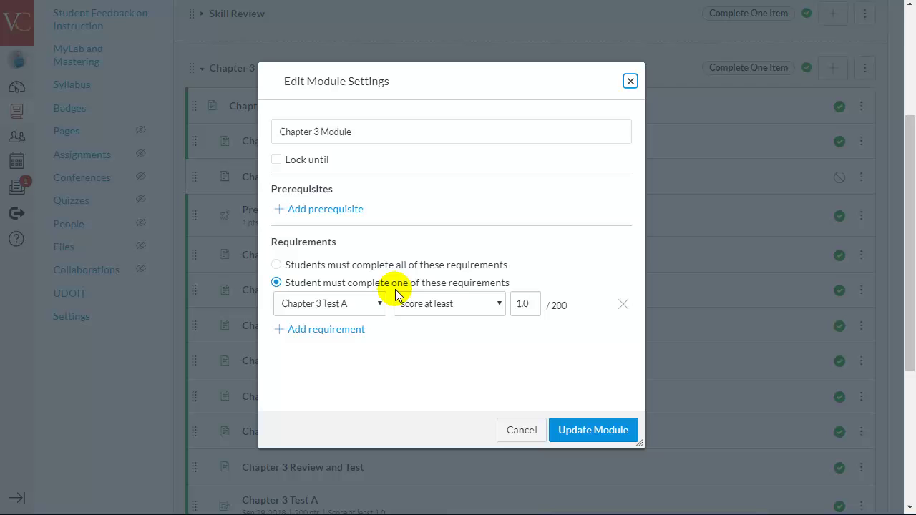
left_click(382, 304)
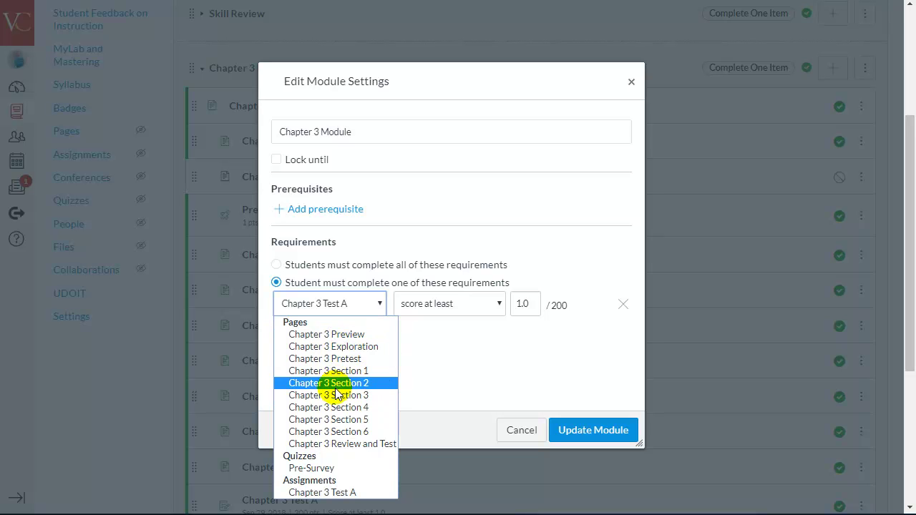
left_click(498, 305)
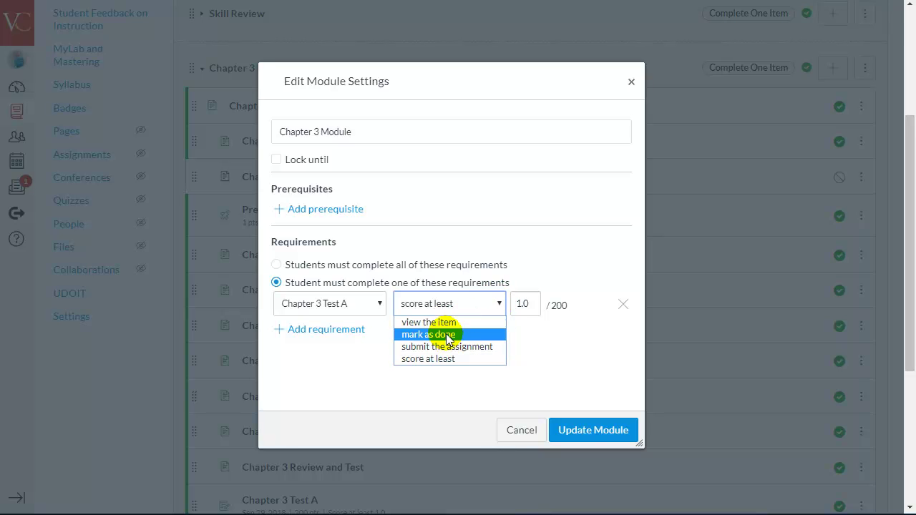
left_click(373, 363)
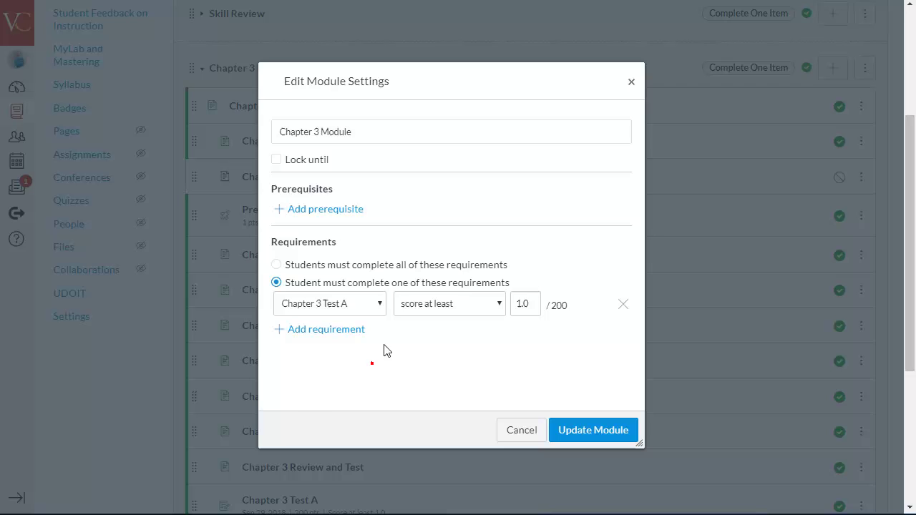
left_click(379, 303)
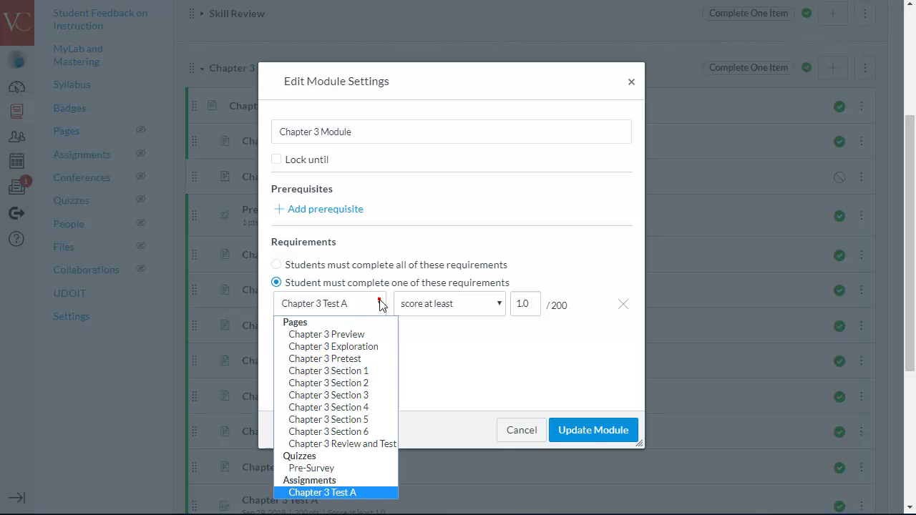
left_click(337, 383)
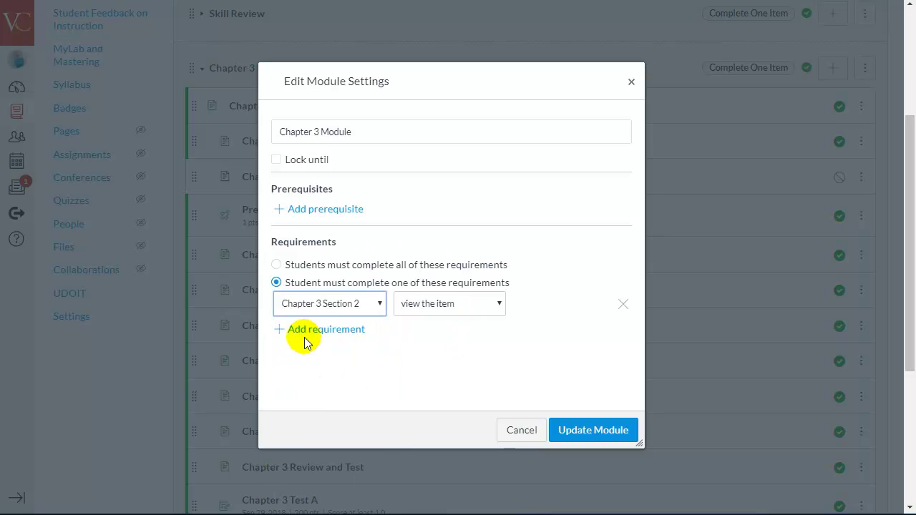
left_click(500, 304)
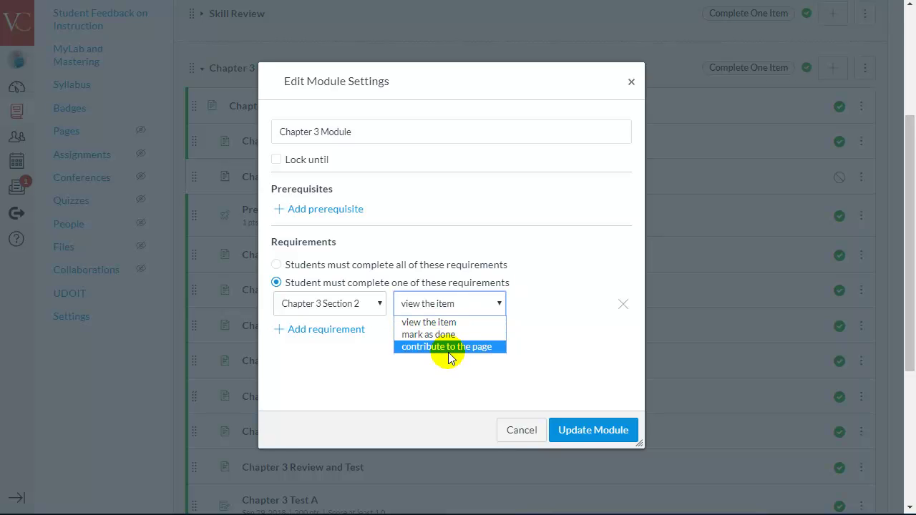
left_click(428, 379)
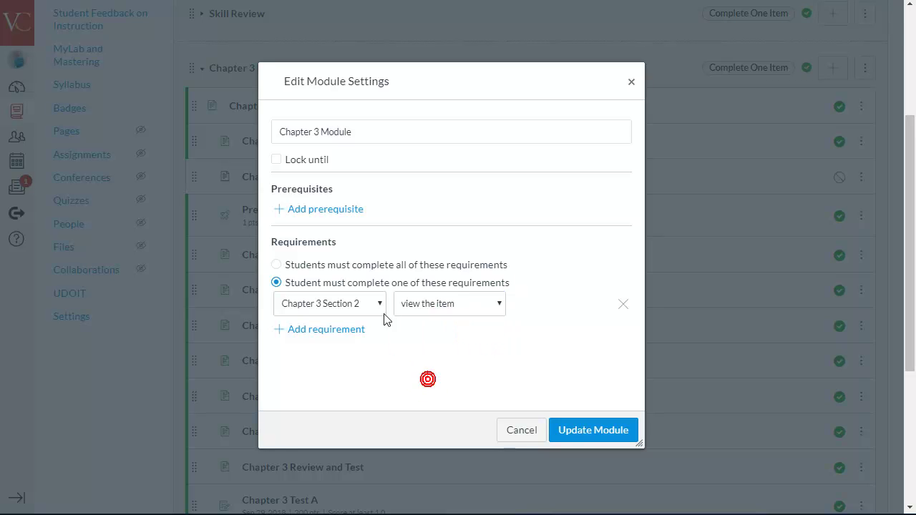
left_click(331, 331)
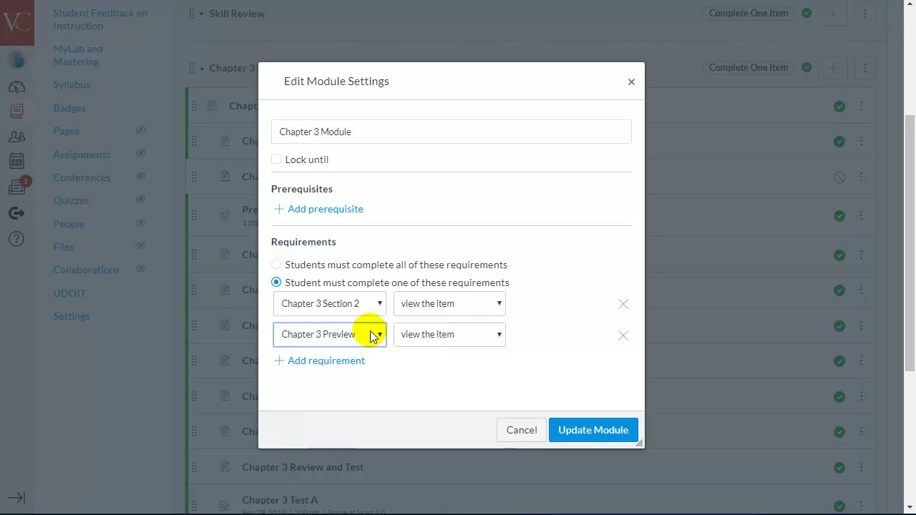
Step: Require students to complete all Chapter 3 requirements in sequential order, then close the settings
left_click(275, 264)
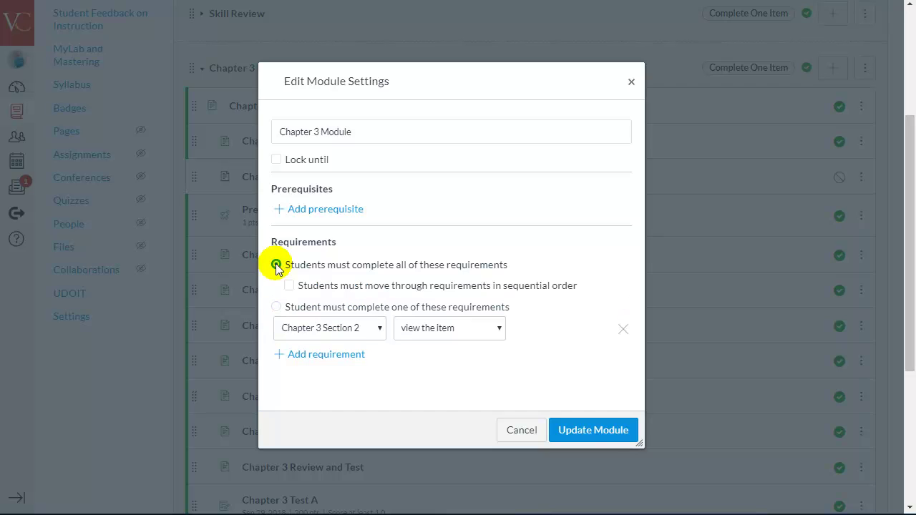
left_click(288, 285)
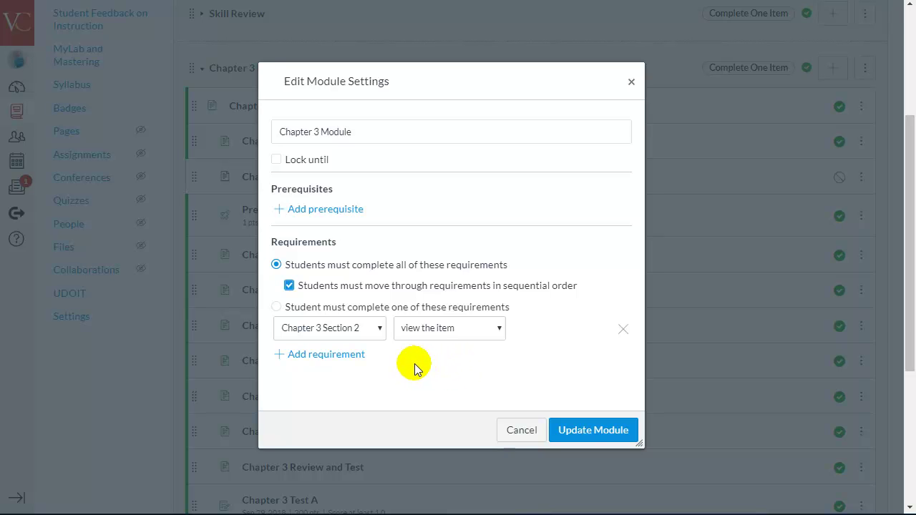
key("Escape")
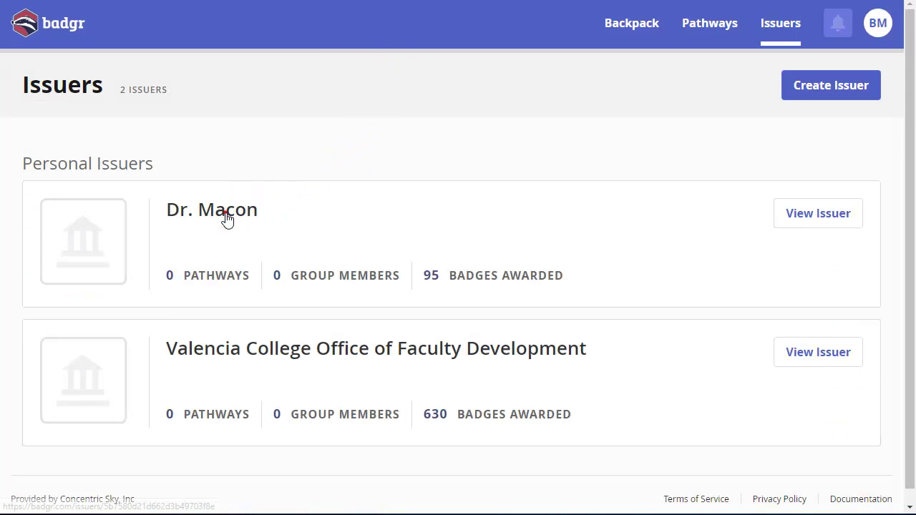
Step: Open So Extra (Level 1) from the first personal issuer's Issuer Badges list
left_click(224, 214)
scroll(212, 223, "down", 2)
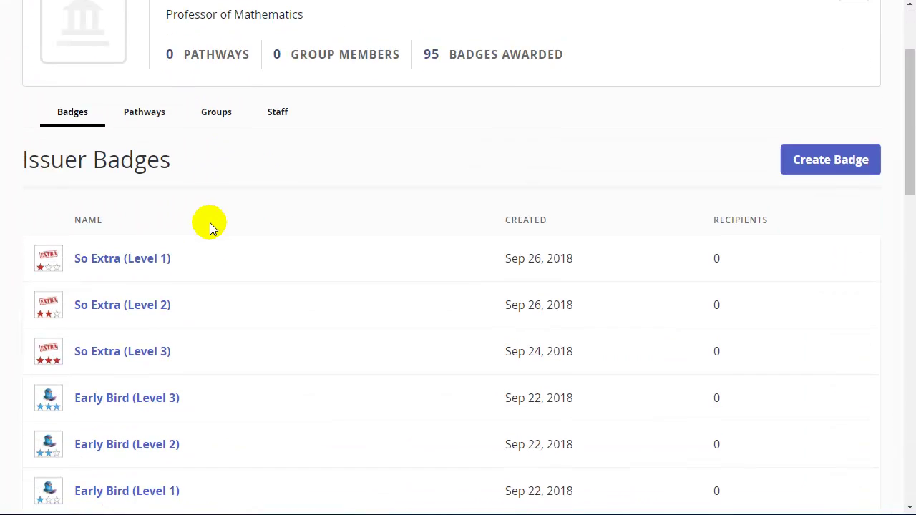
left_click(126, 262)
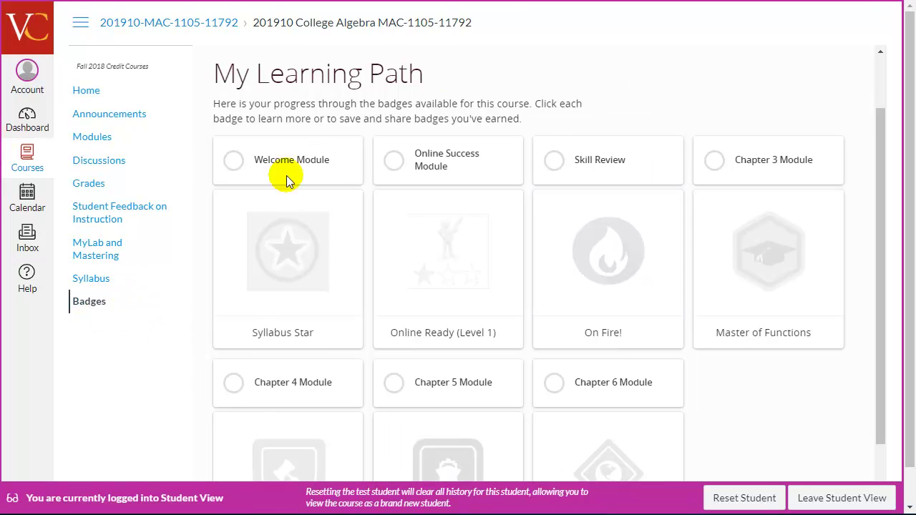
Step: View the Online Ready (Level 1) badge details on the student learning path, then close them
mouse_move(780, 269)
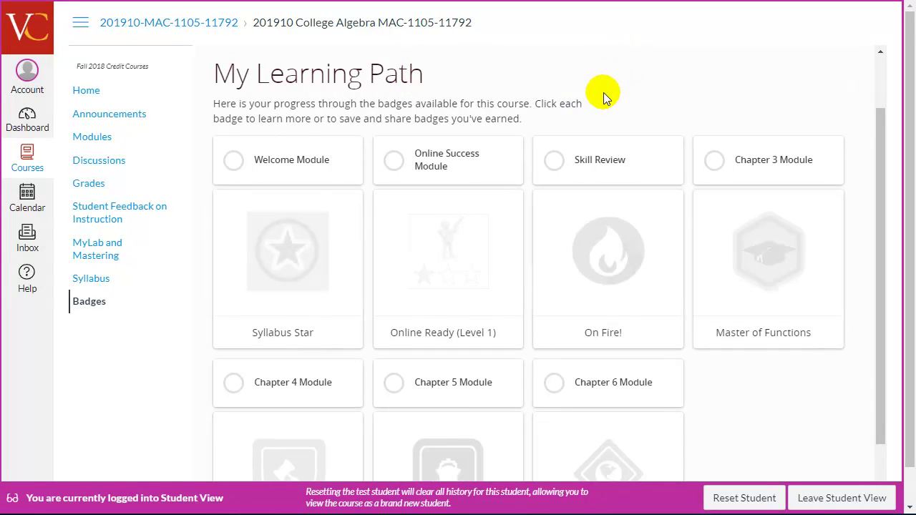
mouse_move(423, 250)
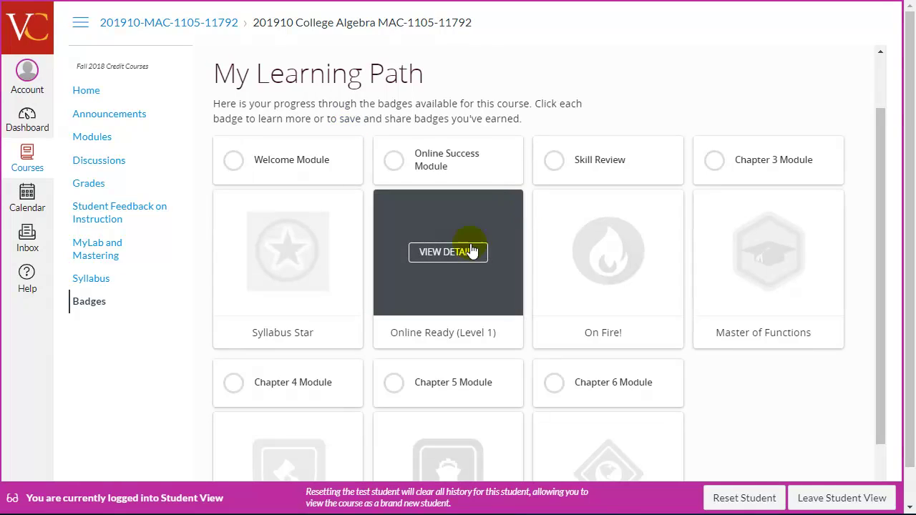
left_click(462, 257)
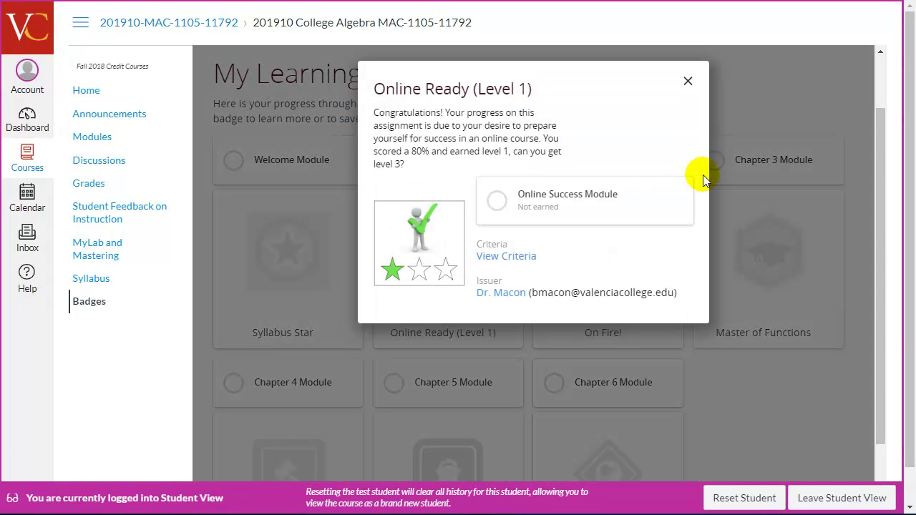
left_click(688, 85)
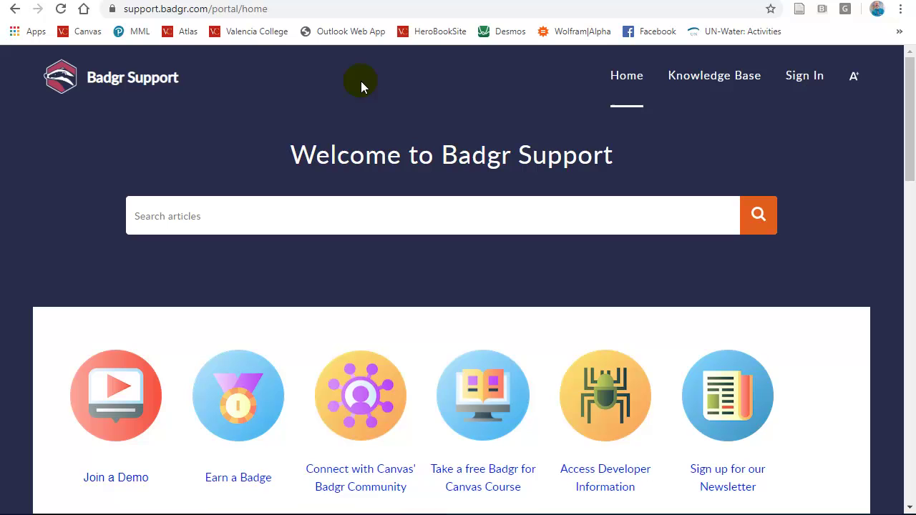
Step: Browse the Badgr Support Knowledge Base article categories
left_click(284, 9)
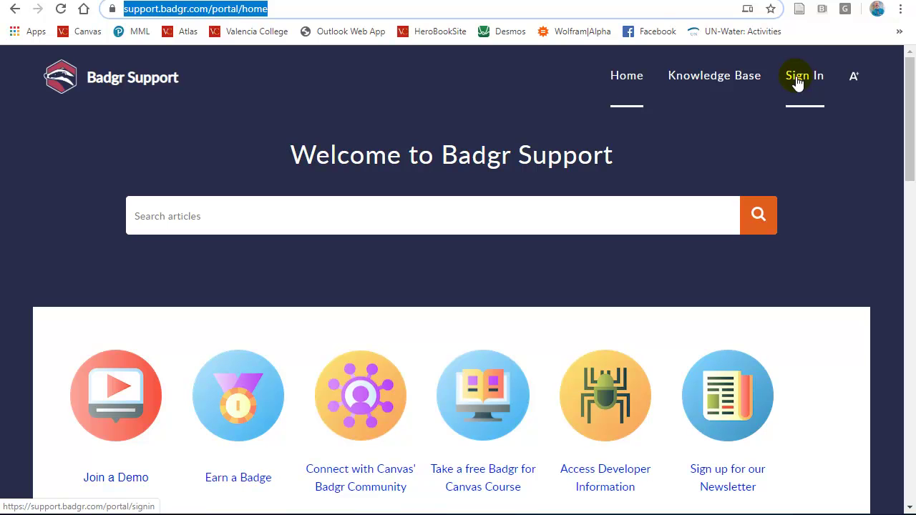
left_click(342, 214)
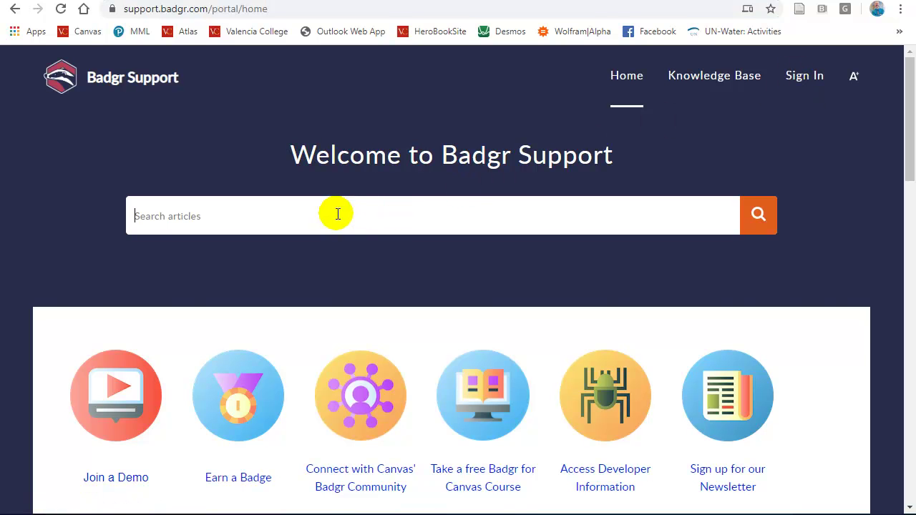
left_click(717, 83)
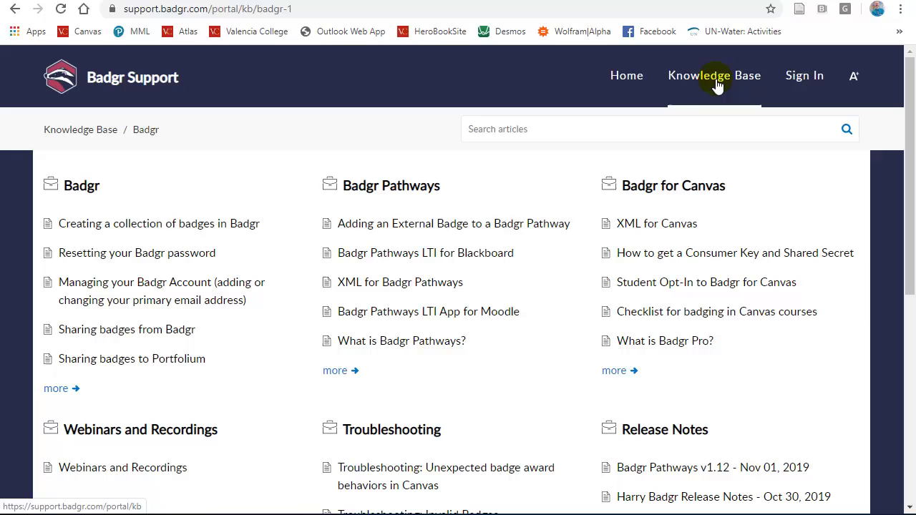